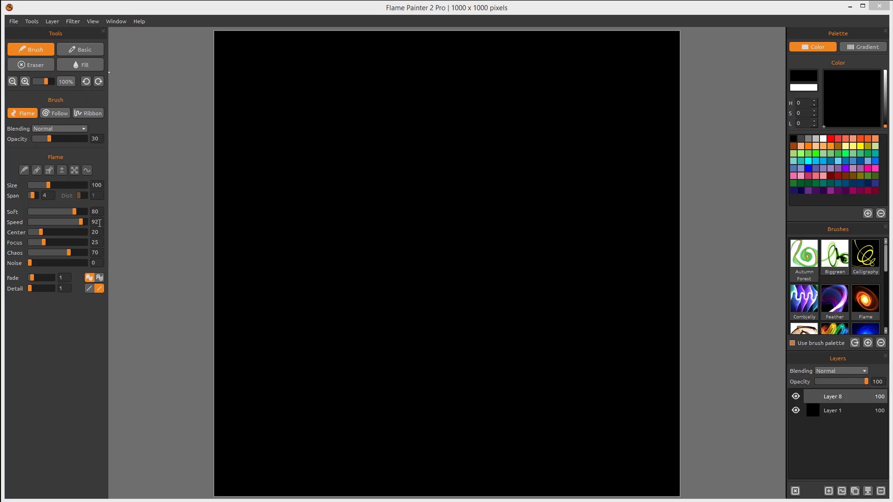
left_click(75, 50)
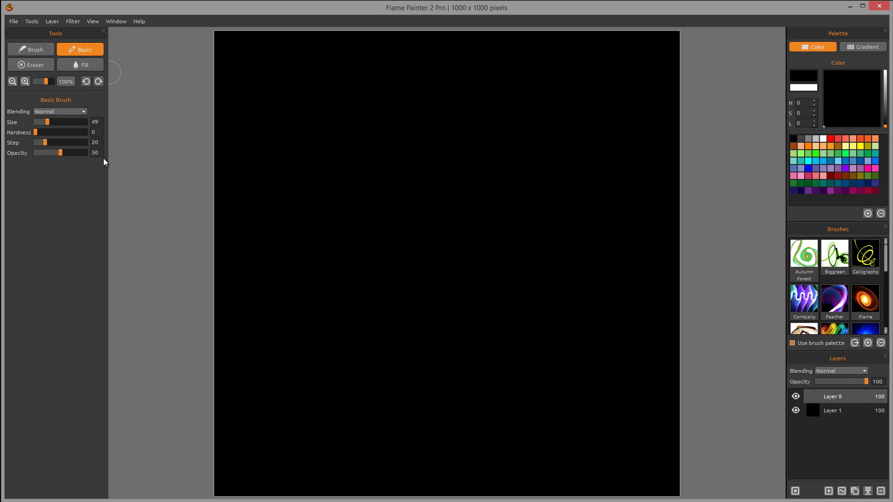
left_click(34, 68)
left_click(83, 64)
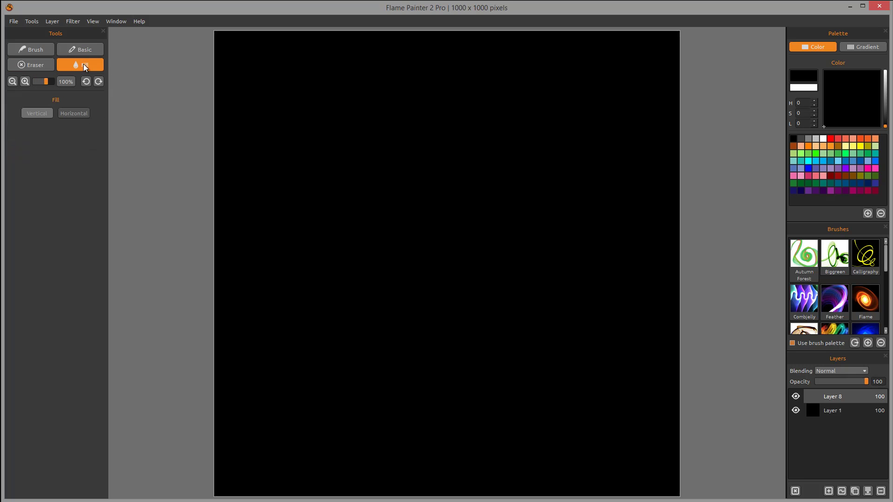
Paint a freeform swirling stroke in white across the canvas with the Flame brush
left_click(40, 48)
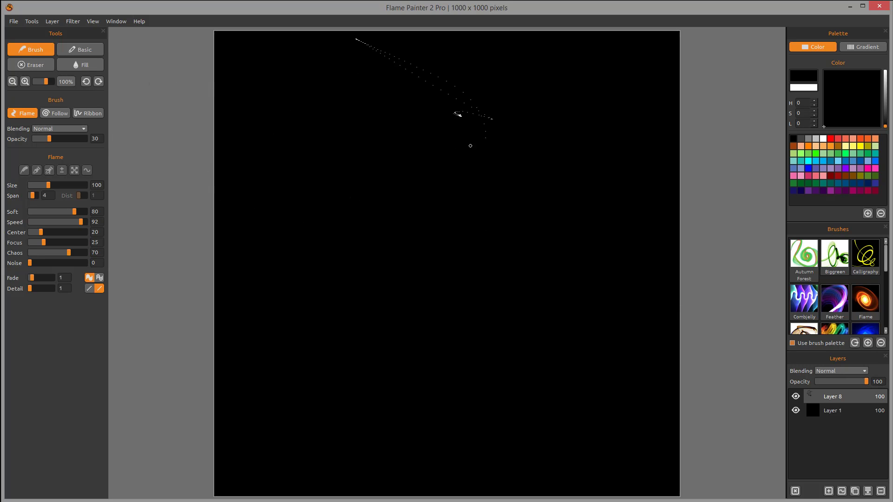
left_click(797, 89)
mouse_move(466, 214)
left_mouse_down()
mouse_move(456, 286)
mouse_move(439, 277)
mouse_move(394, 191)
mouse_move(494, 137)
mouse_move(525, 193)
mouse_move(406, 217)
mouse_move(402, 333)
mouse_move(503, 352)
mouse_move(538, 385)
mouse_move(482, 402)
mouse_move(379, 300)
left_mouse_up()
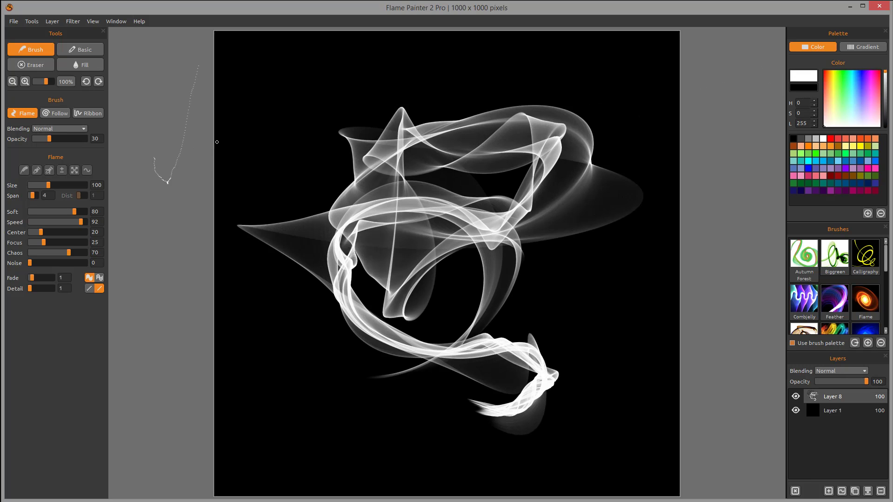
Paint a white zigzag across the canvas with the Basic brush, and erase part of the strokes in the upper centre
left_click(80, 49)
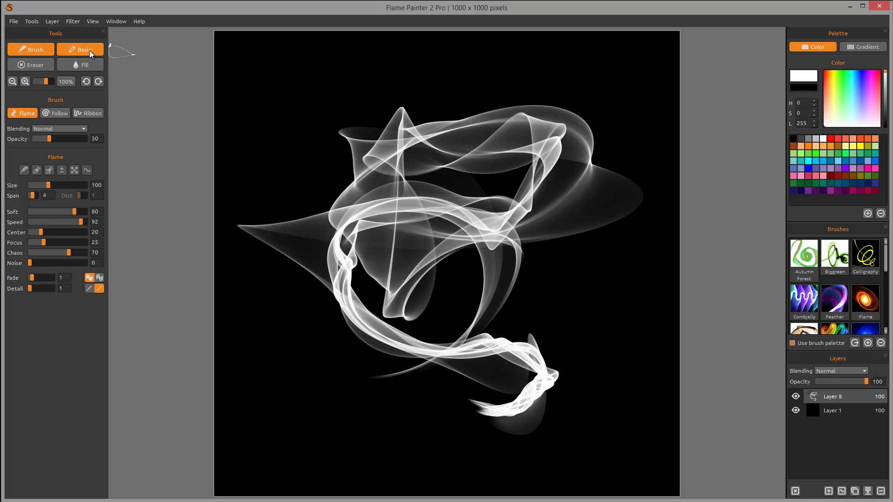
mouse_move(261, 119)
left_mouse_down()
mouse_move(365, 76)
mouse_move(410, 80)
mouse_move(295, 164)
mouse_move(309, 213)
mouse_move(479, 135)
mouse_move(572, 131)
mouse_move(371, 269)
mouse_move(316, 361)
mouse_move(494, 247)
mouse_move(565, 254)
mouse_move(427, 372)
mouse_move(445, 403)
mouse_move(602, 340)
left_mouse_up()
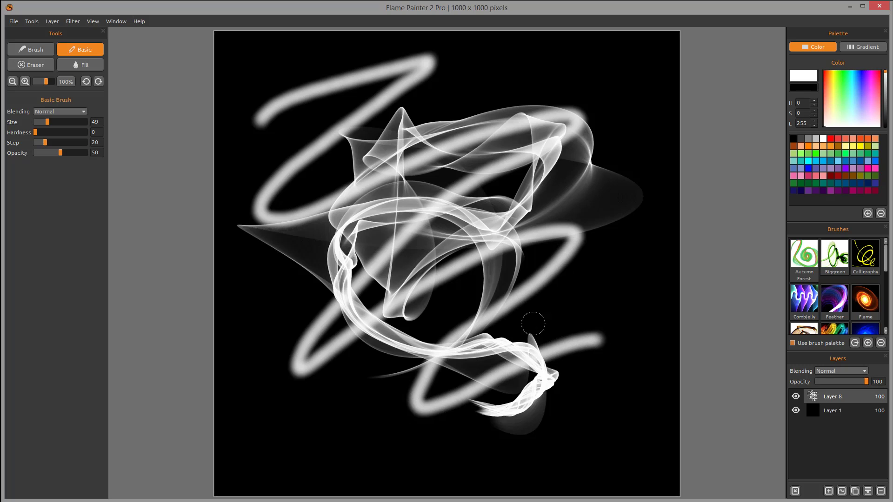
left_click(39, 61)
mouse_move(466, 143)
left_mouse_down()
mouse_move(346, 184)
mouse_move(382, 159)
mouse_move(447, 195)
mouse_move(382, 258)
mouse_move(439, 302)
left_mouse_up()
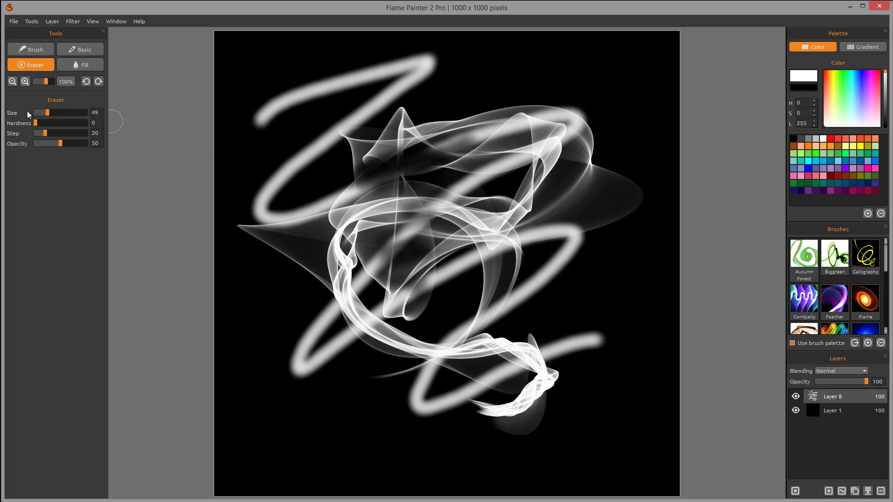
Fill Layer 8 with solid white and refill it with solid black
left_click(85, 66)
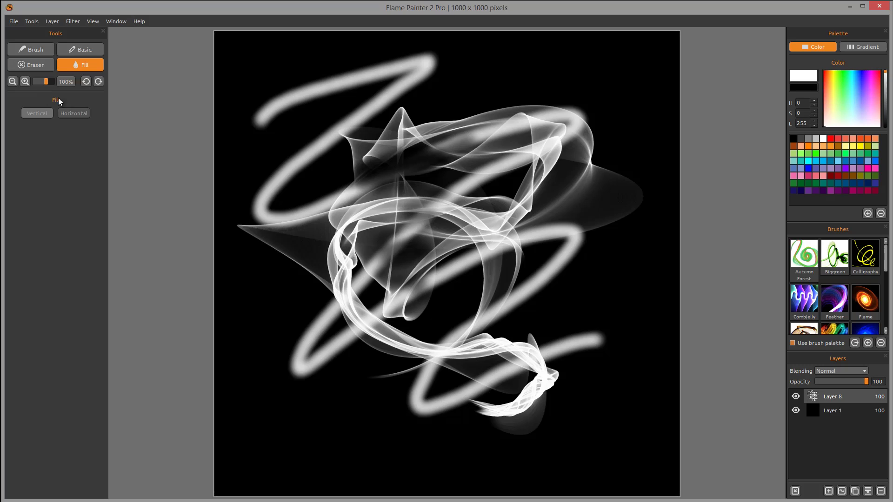
left_click(614, 138)
left_click(798, 88)
left_click(552, 153)
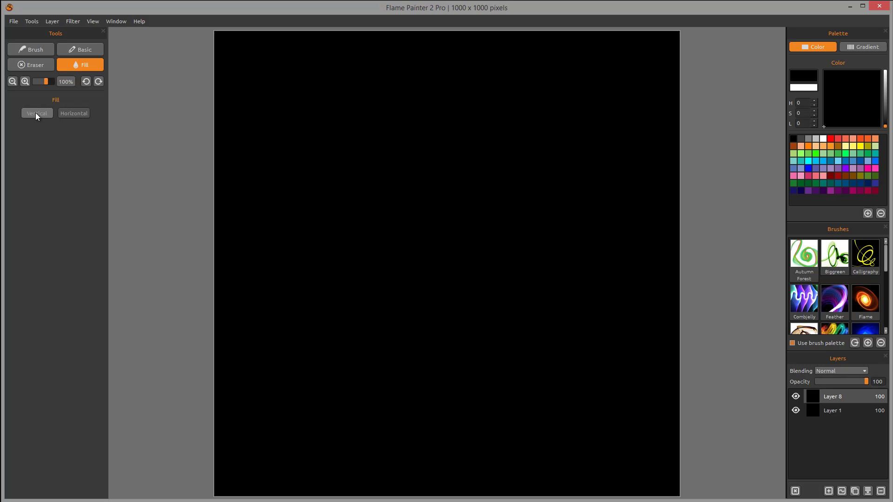
Fill the layer with the rainbow gradient in Vertical direction, and refill it in Horizontal direction
left_click(861, 46)
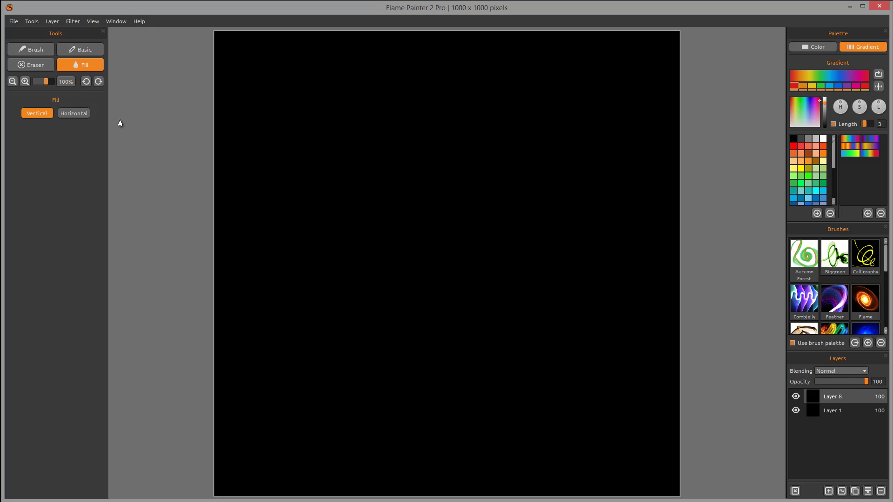
left_click(419, 110)
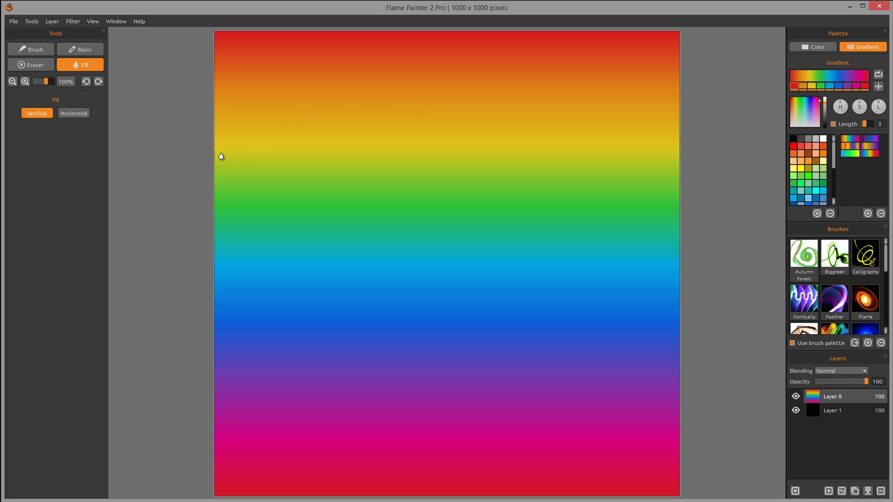
left_click(68, 115)
left_click(441, 213)
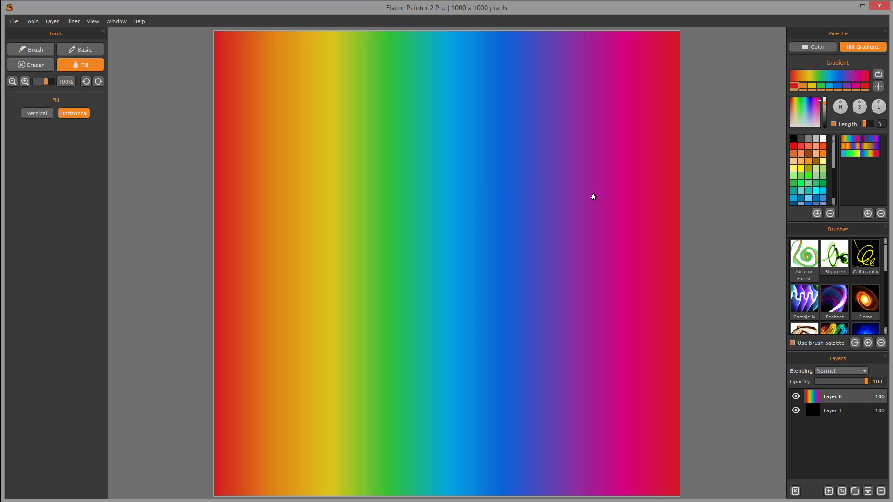
Switch the palette back to solid color and fill the layer with black
left_click(817, 47)
left_click(528, 186)
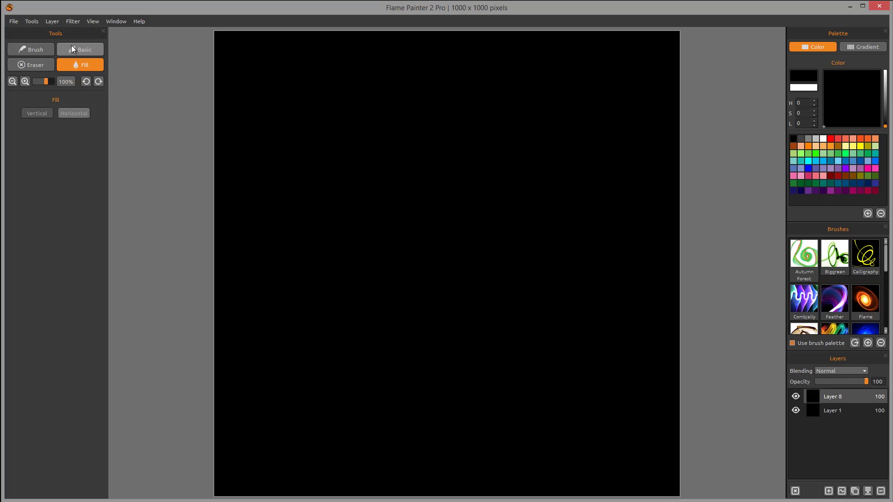
Swap the painting color to white and paint large sweeping flame strokes over the canvas with the Flame brush
left_click(30, 64)
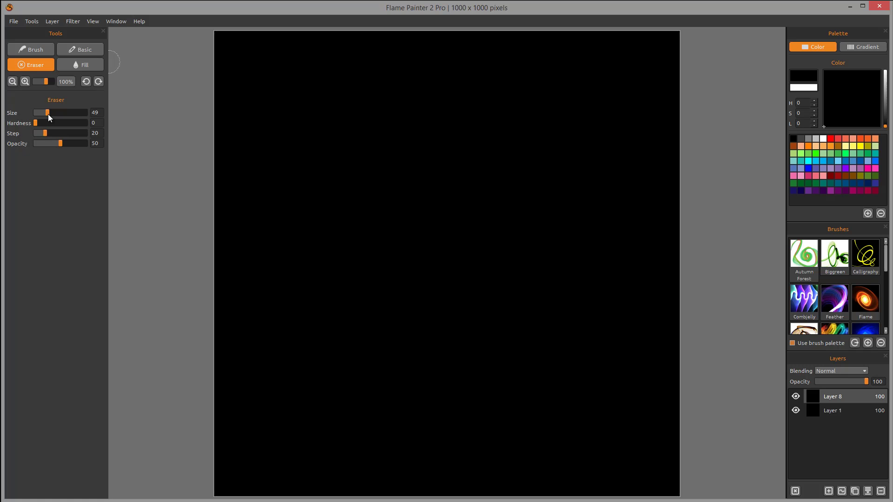
left_click(29, 50)
left_click_drag(499, 194, 219, 289)
key("x")
mouse_move(509, 195)
left_mouse_down()
mouse_move(451, 154)
mouse_move(558, 61)
mouse_move(507, 454)
mouse_move(646, 195)
left_mouse_up()
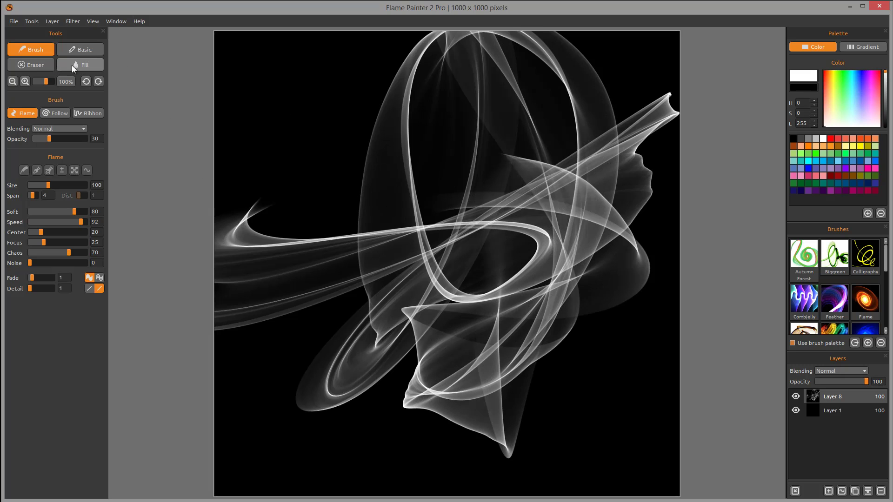
Erase a small spot on the left edge of the large flame loop and set the eraser size to 124
left_click(32, 64)
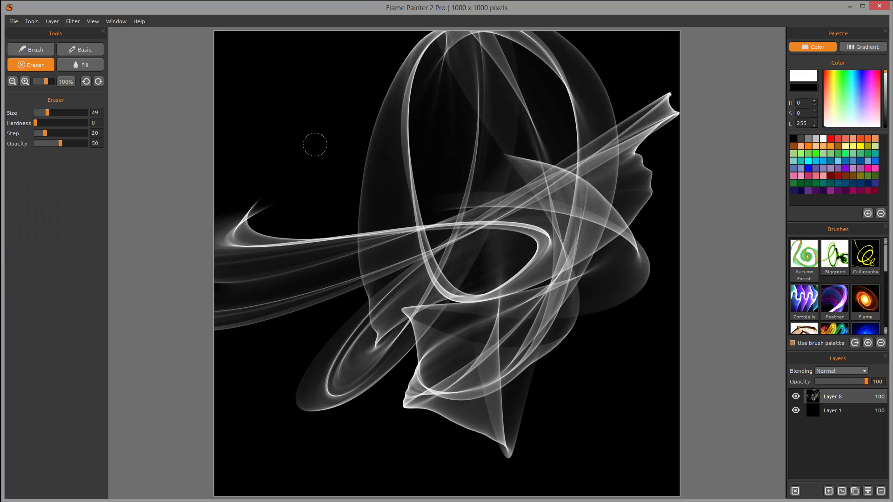
left_click(411, 166)
left_click_drag(43, 110, 66, 112)
left_click_drag(383, 133, 396, 137)
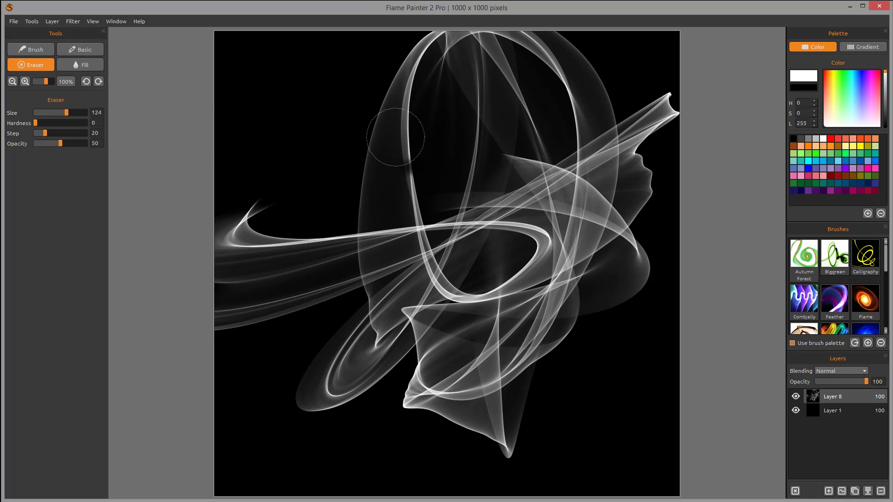
Step the eraser size down and up repeatedly, ending at 124
key("bracketleft")
key("bracketright")
key("bracketright")
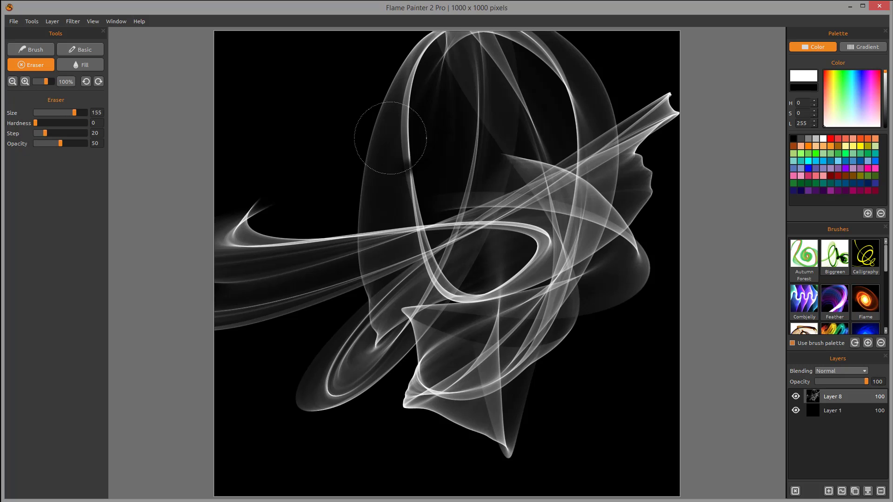
key("bracketleft")
key("bracketleft")
key("bracketleft")
key("bracketleft")
key("bracketleft")
key("bracketright")
key("bracketright")
key("bracketright")
key("bracketright")
key("bracketright")
key("bracketright")
key("bracketright")
key("bracketleft")
key("bracketleft")
key("bracketleft")
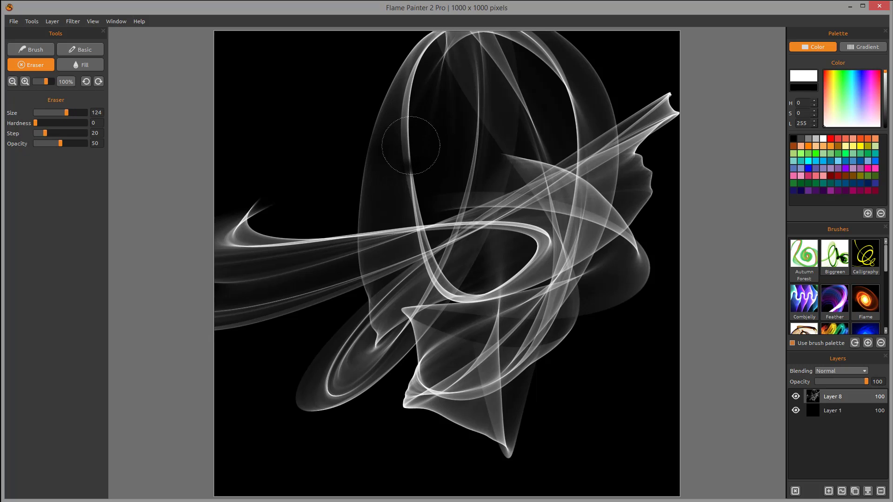
Erase the left side of the large flame loop, raise the eraser hardness and erase diagonally through the flame's middle
mouse_move(428, 149)
left_mouse_down()
mouse_move(361, 148)
mouse_move(419, 175)
mouse_move(354, 188)
mouse_move(365, 197)
mouse_move(441, 202)
mouse_move(398, 191)
mouse_move(425, 116)
mouse_move(378, 124)
left_mouse_up()
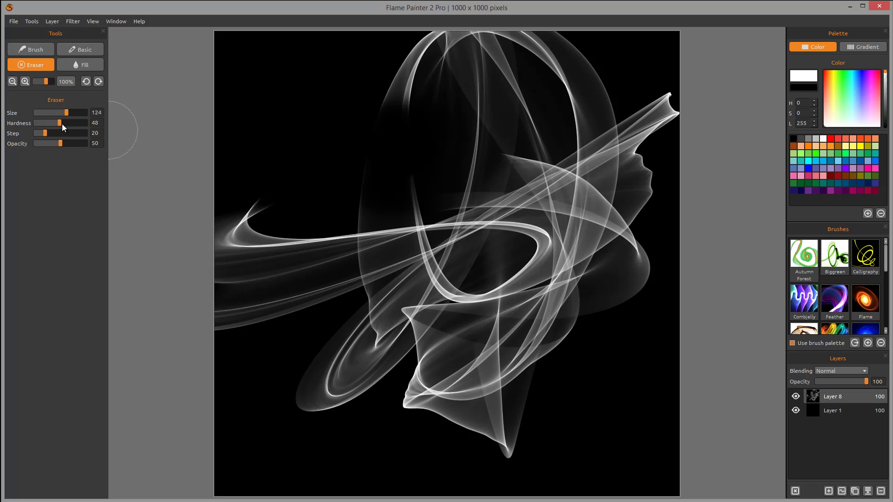
left_click_drag(72, 123, 77, 123)
mouse_move(289, 190)
left_mouse_down()
mouse_move(349, 209)
mouse_move(307, 242)
mouse_move(568, 193)
mouse_move(498, 367)
mouse_move(506, 410)
left_mouse_up()
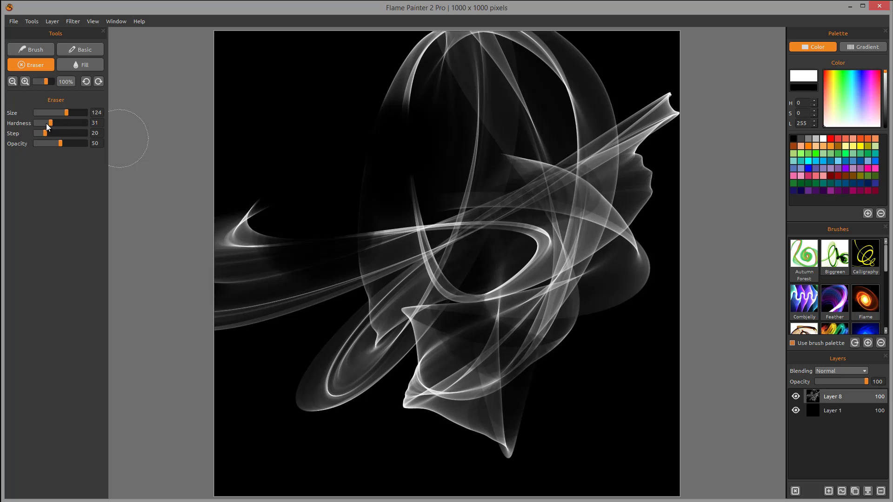
Set the eraser opacity to 100 and erase the central part of the flame artwork
left_click_drag(61, 143, 85, 143)
left_click_drag(562, 185, 516, 153)
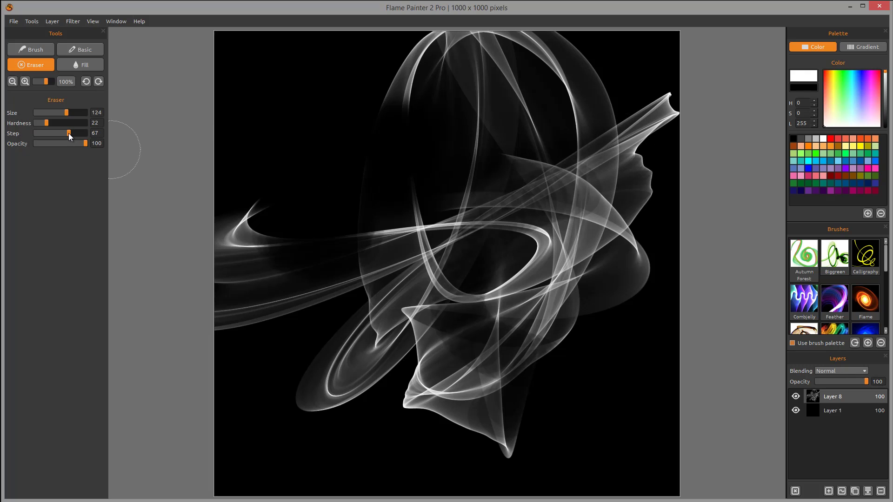
mouse_move(473, 154)
left_mouse_down()
mouse_move(549, 196)
mouse_move(465, 233)
mouse_move(466, 349)
mouse_move(484, 321)
left_mouse_up()
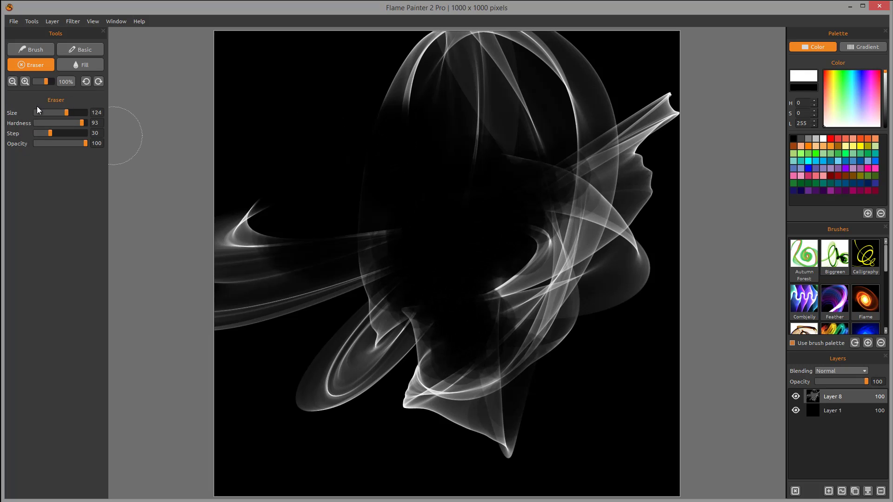
Set the eraser to size 59, hardness 60, step 12 and opacity 60, and erase from the upper centre toward the flame's right side
mouse_move(82, 123)
left_mouse_down()
mouse_move(65, 123)
mouse_move(59, 112)
mouse_move(48, 126)
left_mouse_up()
left_click_drag(74, 143, 64, 144)
mouse_move(478, 145)
left_mouse_down()
mouse_move(454, 140)
mouse_move(578, 203)
mouse_move(577, 231)
left_mouse_up()
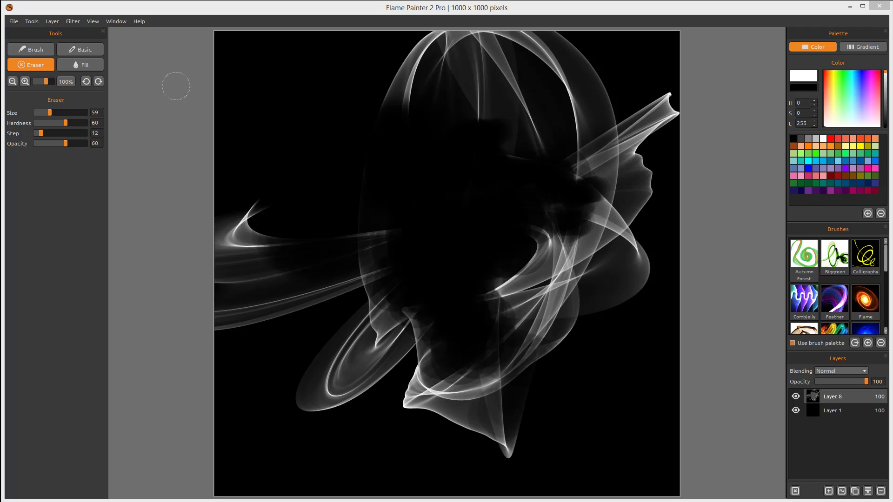
Paint connected white loops over the upper left and centre of the artwork with the Basic brush at size 49
left_click(79, 48)
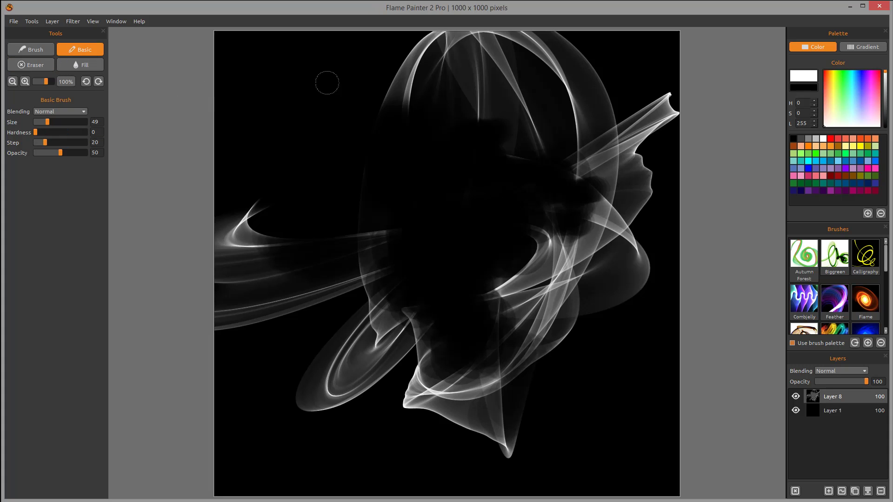
mouse_move(263, 111)
left_mouse_down()
mouse_move(320, 117)
mouse_move(268, 164)
mouse_move(419, 126)
mouse_move(338, 183)
mouse_move(271, 191)
mouse_move(475, 163)
mouse_move(497, 212)
mouse_move(473, 196)
mouse_move(519, 186)
left_mouse_up()
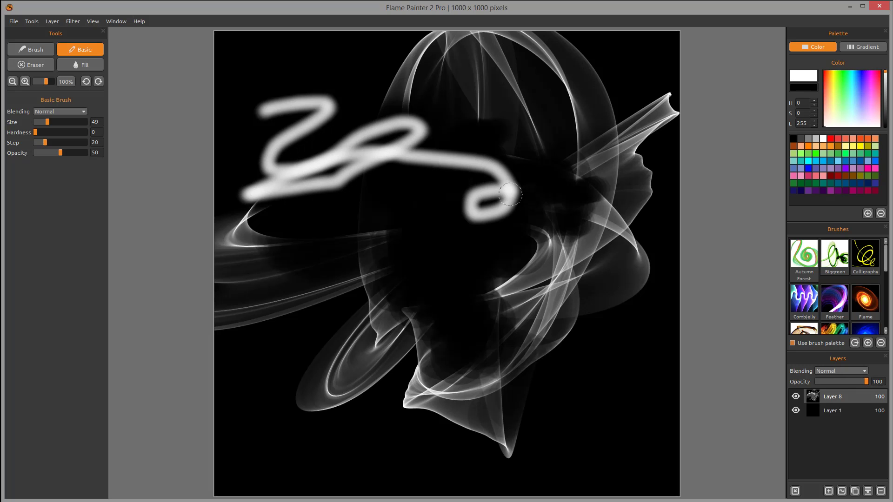
left_click_drag(507, 149, 468, 133)
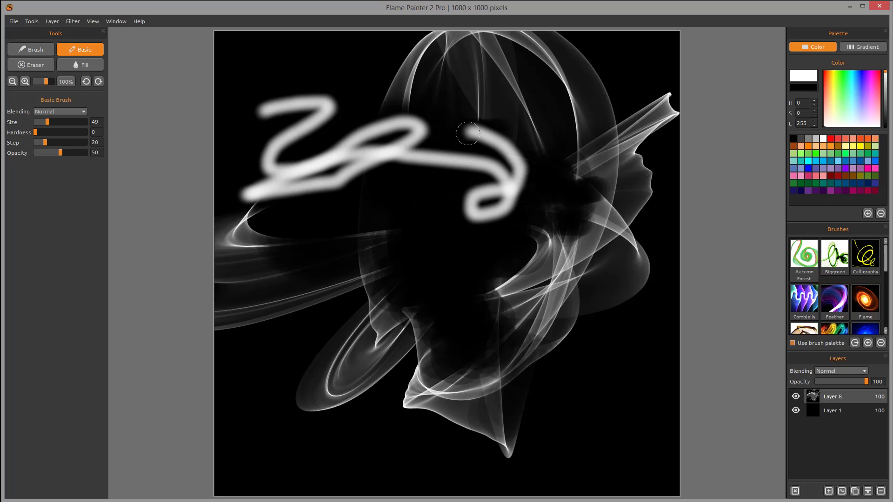
left_click_drag(509, 188, 317, 264)
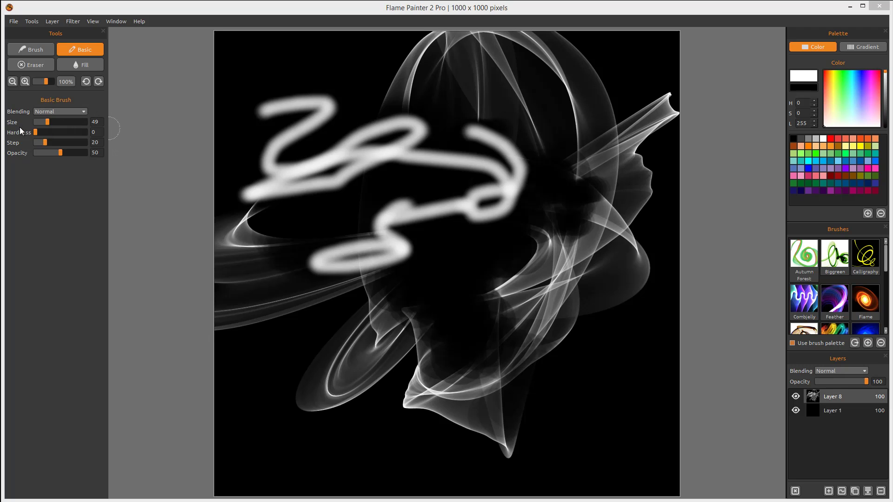
left_click(77, 113)
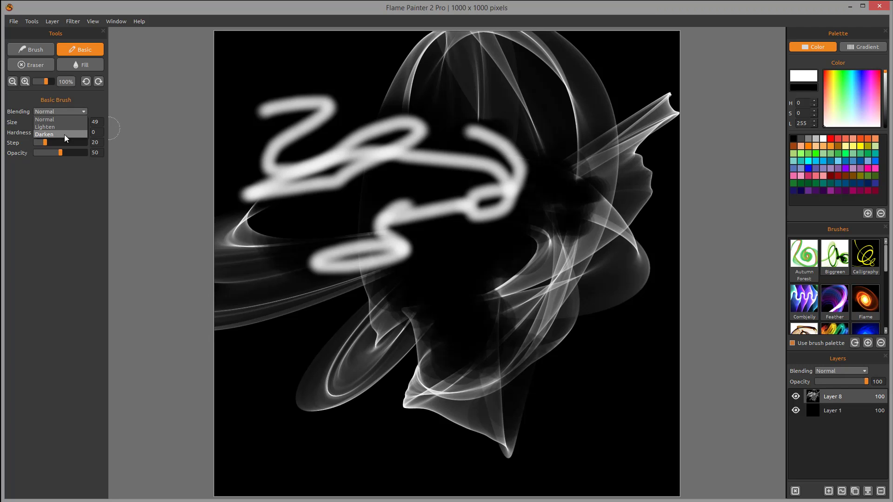
left_click(70, 111)
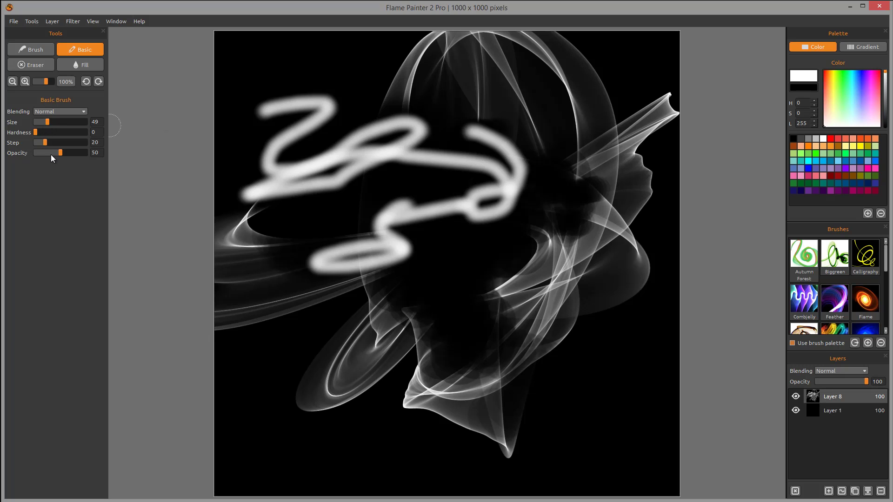
left_click(41, 67)
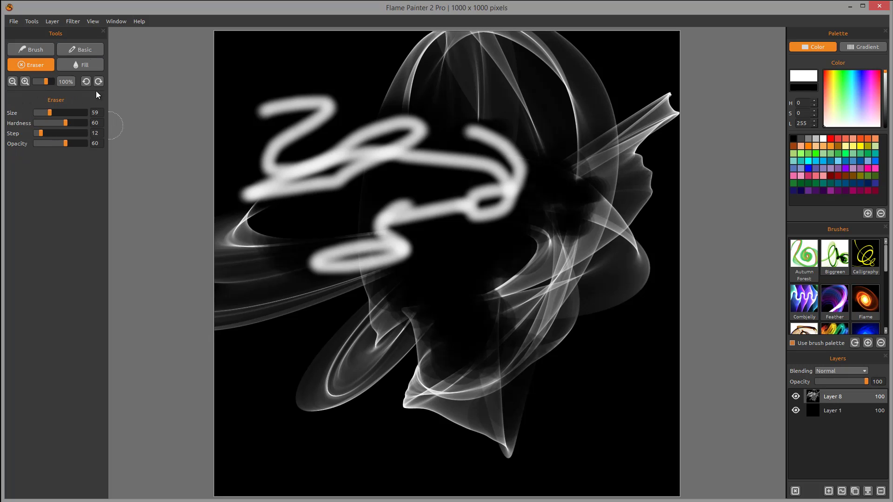
left_click(82, 51)
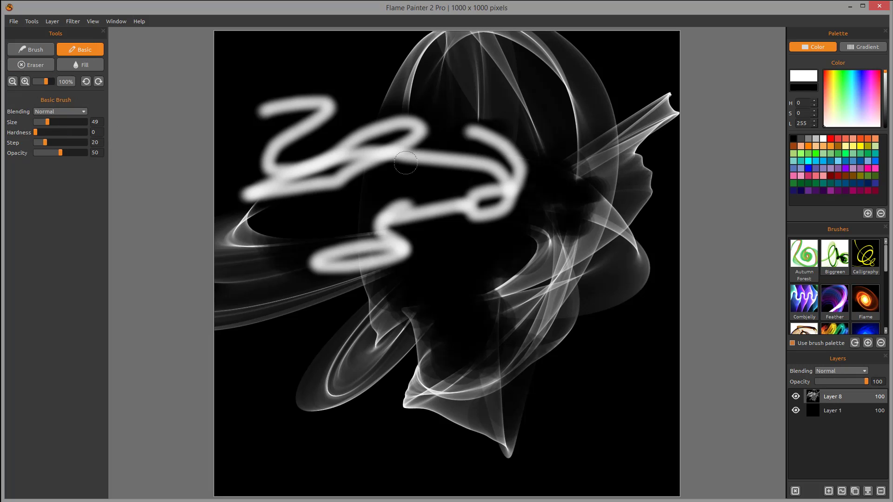
Paint a long looping white stroke with Normal blending, and paint another with the Basic brush's blending set to Lighten
mouse_move(294, 345)
left_mouse_down()
mouse_move(369, 209)
mouse_move(459, 77)
mouse_move(442, 188)
mouse_move(385, 370)
mouse_move(477, 180)
mouse_move(547, 133)
mouse_move(565, 297)
left_mouse_up()
left_click(71, 111)
left_click(69, 124)
mouse_move(274, 286)
left_mouse_down()
mouse_move(450, 169)
mouse_move(424, 87)
mouse_move(467, 149)
mouse_move(574, 199)
mouse_move(476, 313)
mouse_move(432, 268)
mouse_move(618, 250)
mouse_move(576, 333)
mouse_move(503, 390)
mouse_move(428, 379)
mouse_move(463, 463)
left_mouse_up()
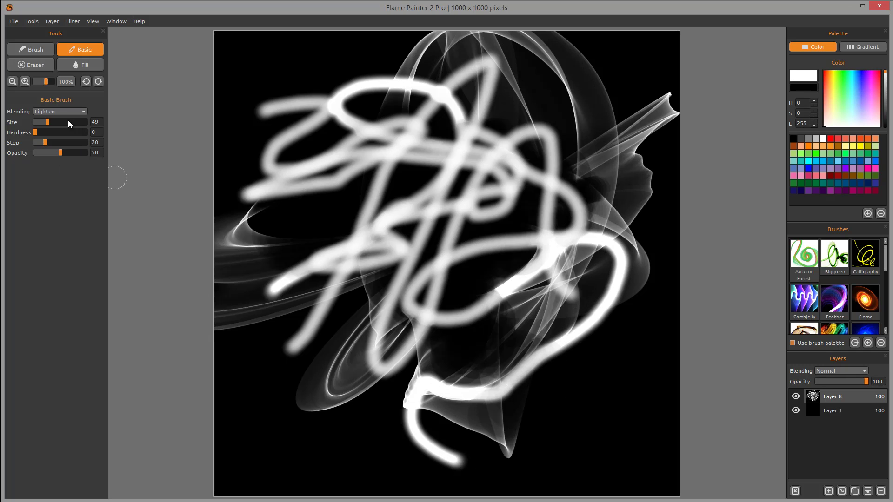
Set the Basic brush opacity to 20 and paint a fainter white stroke across the canvas toward its right side
left_click_drag(46, 155, 44, 155)
mouse_move(274, 235)
left_mouse_down()
mouse_move(680, 63)
mouse_move(589, 149)
mouse_move(655, 135)
mouse_move(651, 236)
mouse_move(555, 80)
mouse_move(622, 156)
mouse_move(609, 338)
left_mouse_up()
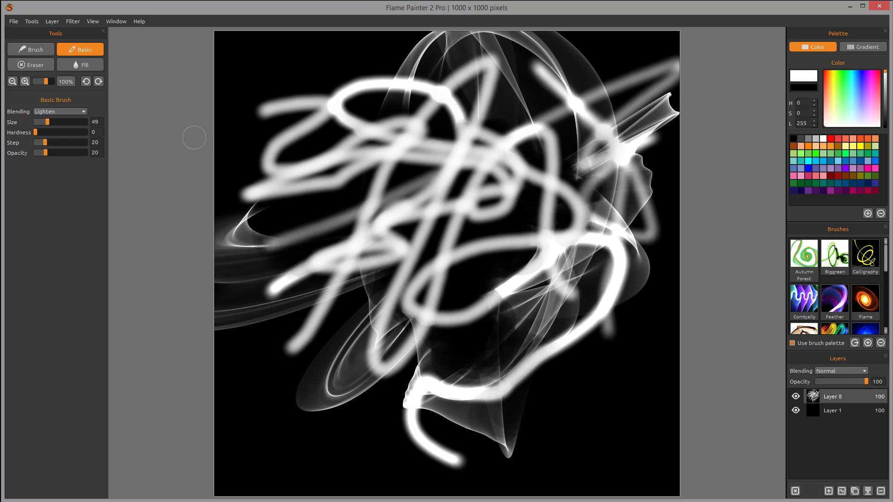
Set the Basic brush blending to Darken and paint darkening strokes over the white loops around the canvas centre
left_click(59, 112)
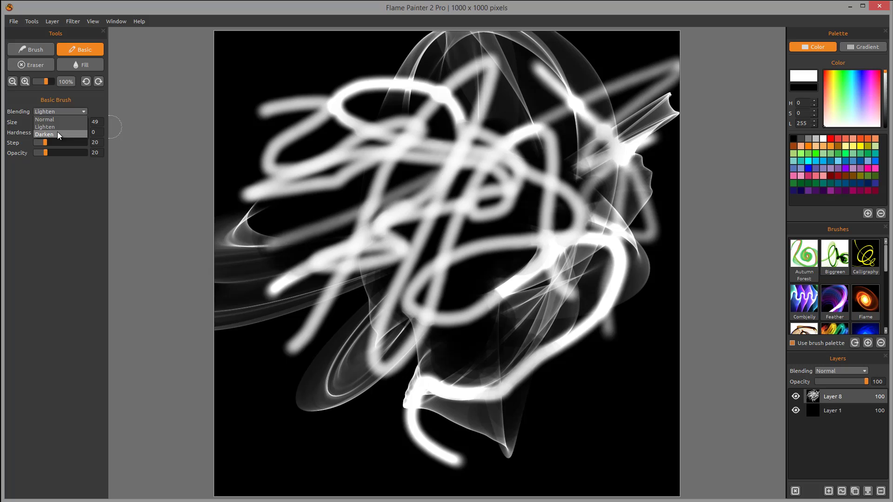
left_click(58, 124)
mouse_move(384, 103)
left_mouse_down()
mouse_move(412, 96)
mouse_move(412, 122)
mouse_move(537, 143)
mouse_move(489, 196)
mouse_move(375, 242)
mouse_move(453, 278)
left_mouse_up()
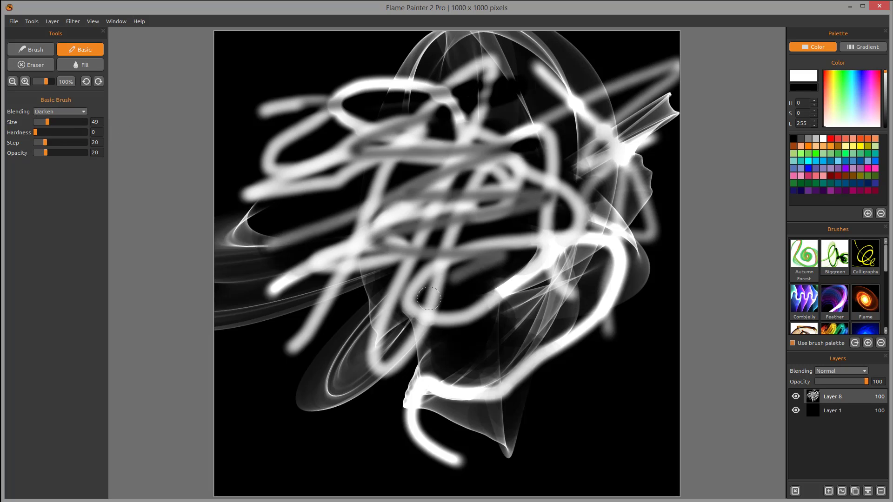
mouse_move(475, 65)
left_mouse_down()
mouse_move(553, 279)
mouse_move(502, 251)
mouse_move(279, 204)
mouse_move(427, 223)
mouse_move(353, 158)
mouse_move(409, 184)
mouse_move(340, 329)
left_mouse_up()
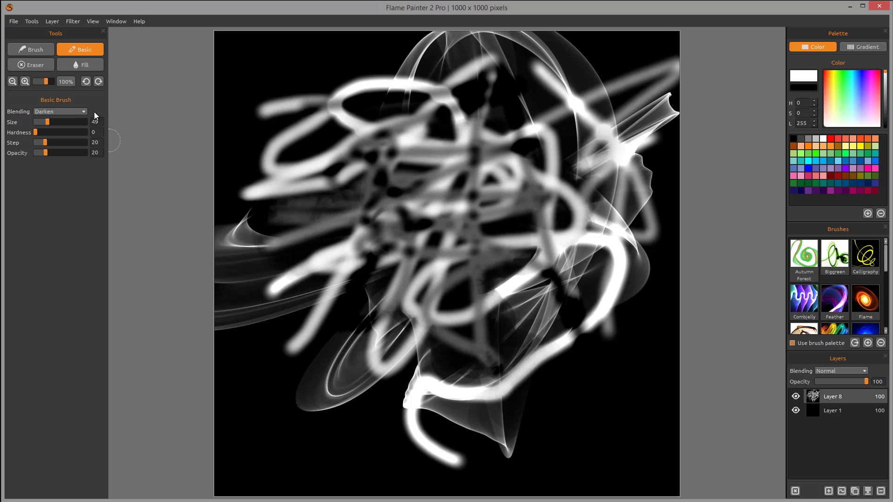
left_click(80, 111)
left_click(74, 116)
Hide Layer 8 and add a vector layer and a standard layer above it, leaving the vector layer active with the Brush tool
left_click(30, 49)
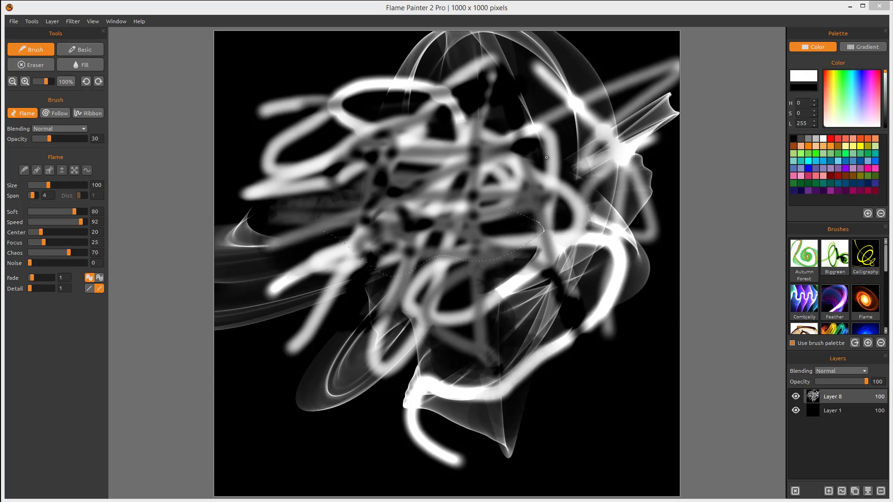
left_click(796, 397)
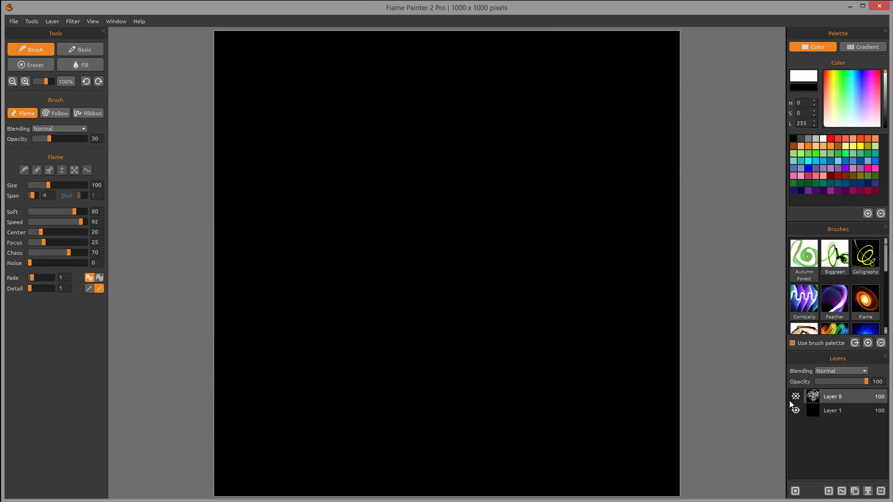
left_click(842, 491)
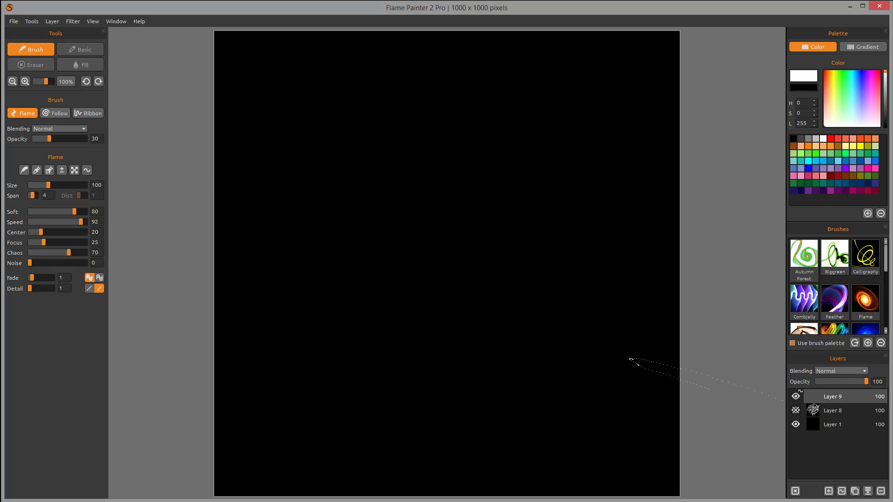
left_click(829, 491)
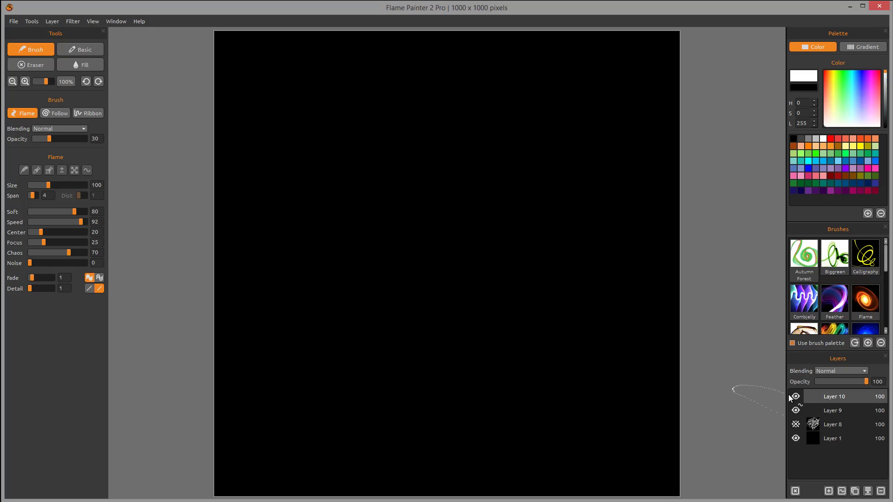
left_click(822, 407)
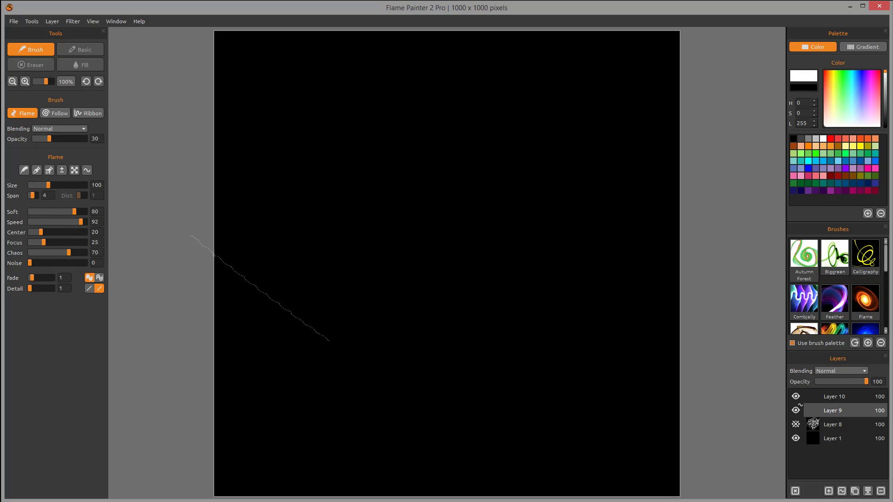
left_click(817, 397)
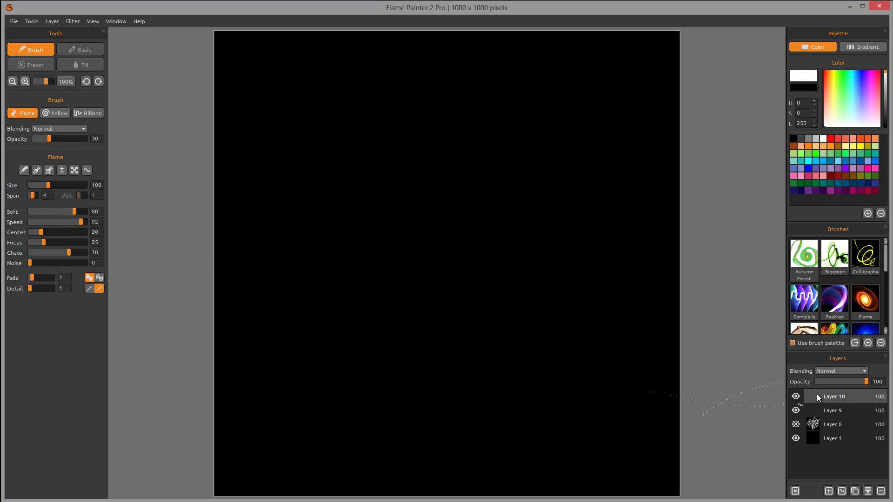
left_click(835, 410)
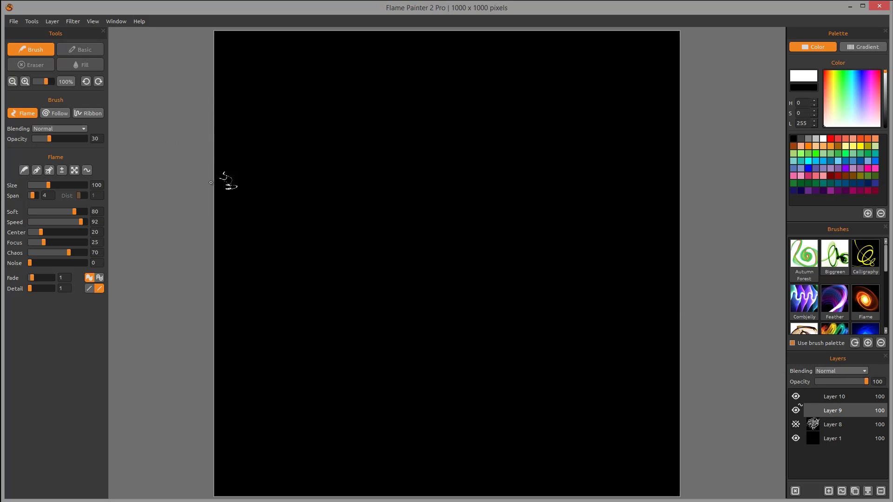
Paint a wavy Flame stroke across the whole canvas on the vector layer and adjust its Soft value to 87, finally 81
mouse_move(200, 192)
left_mouse_down()
mouse_move(314, 141)
mouse_move(313, 341)
mouse_move(489, 124)
mouse_move(567, 351)
mouse_move(743, 259)
left_mouse_up()
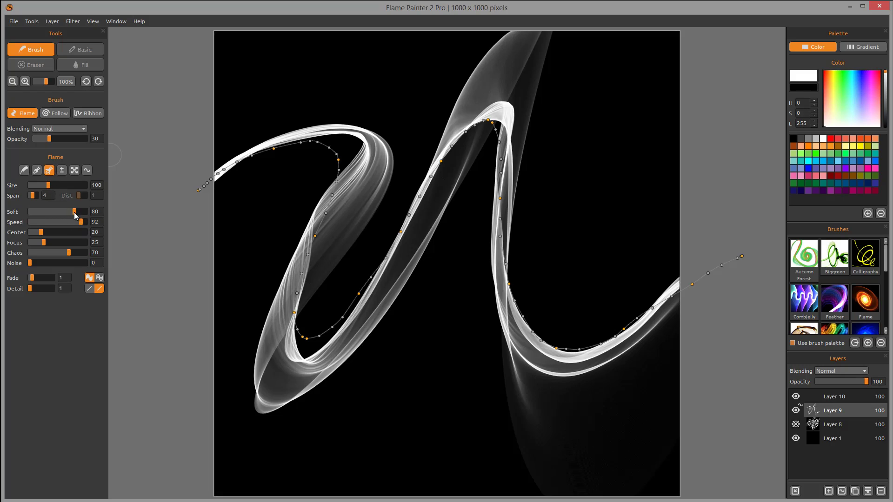
mouse_move(72, 215)
left_mouse_down()
mouse_move(41, 215)
mouse_move(83, 215)
mouse_move(38, 216)
mouse_move(80, 219)
left_mouse_up()
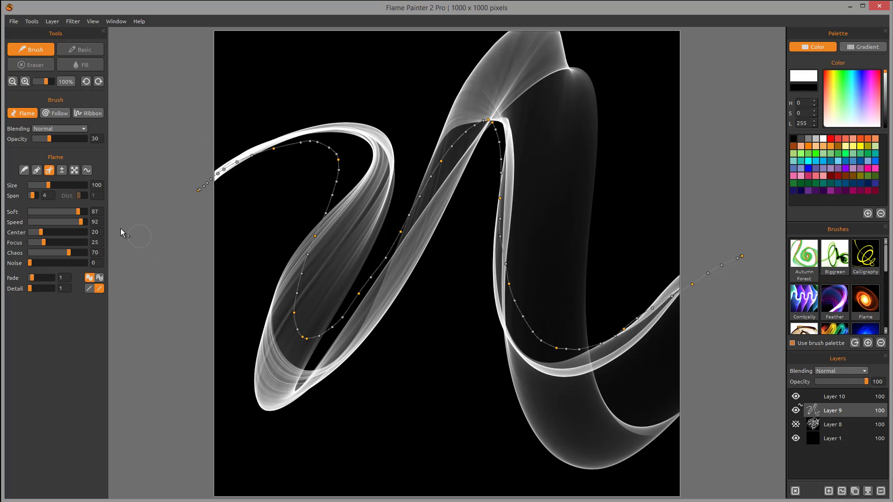
mouse_move(78, 215)
left_mouse_down()
mouse_move(31, 216)
mouse_move(85, 216)
left_mouse_up()
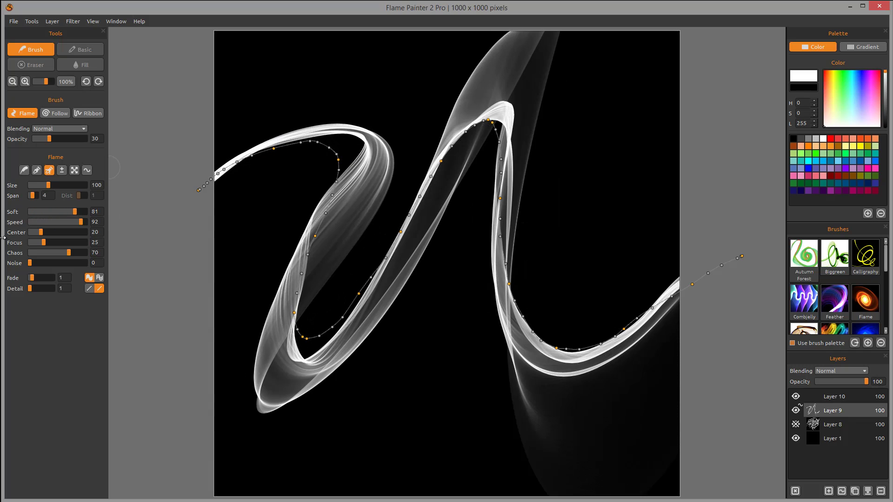
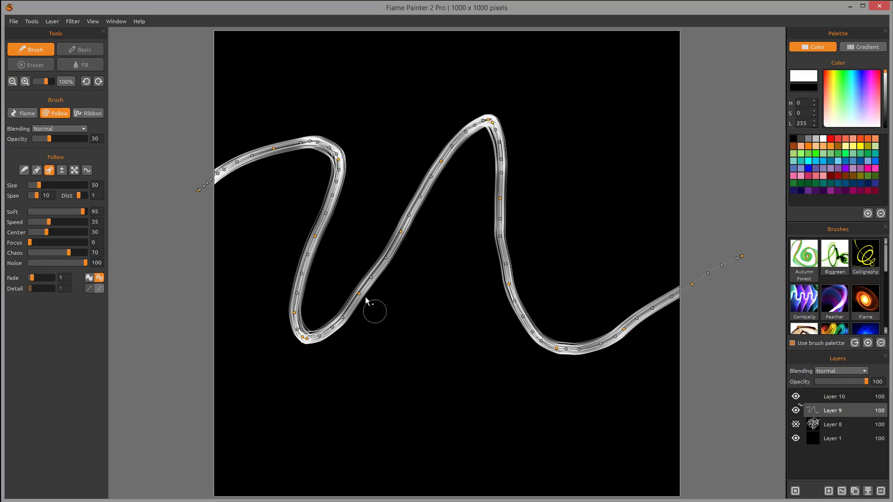
Compare the Ribbon, Flame and Follow brush types on the vector stroke, ending on Flame
left_click(91, 113)
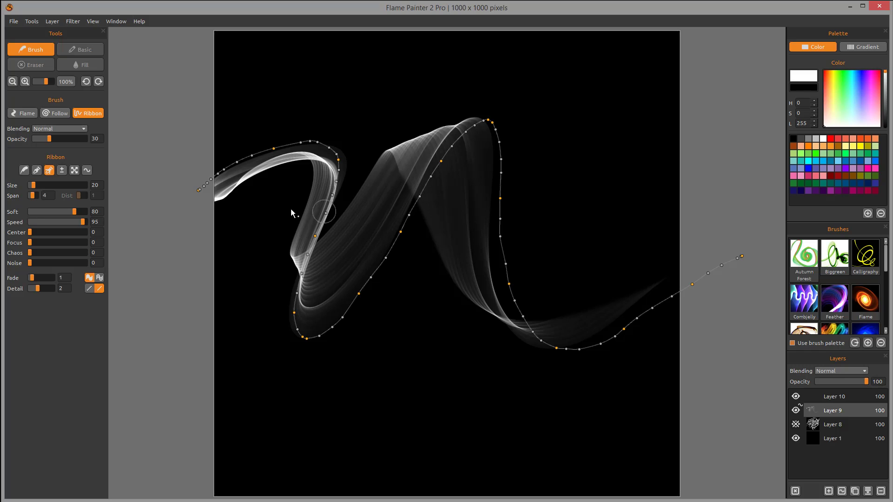
left_click(315, 235)
left_click(23, 113)
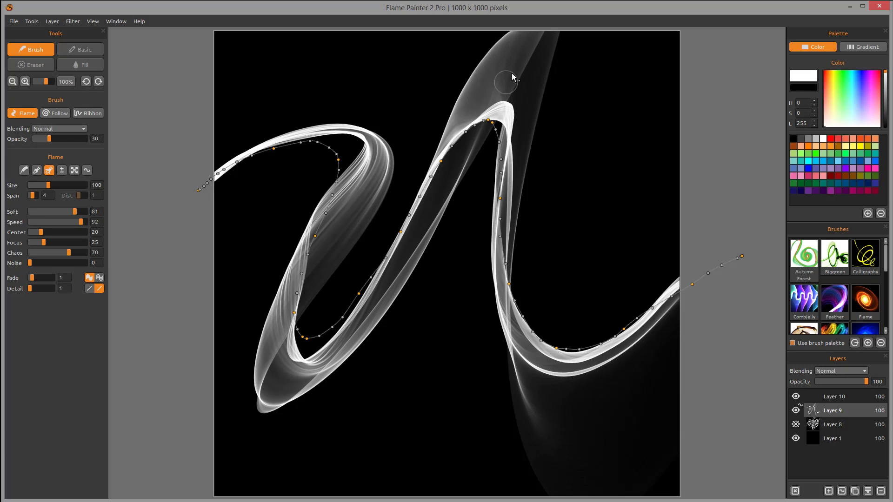
left_click(55, 113)
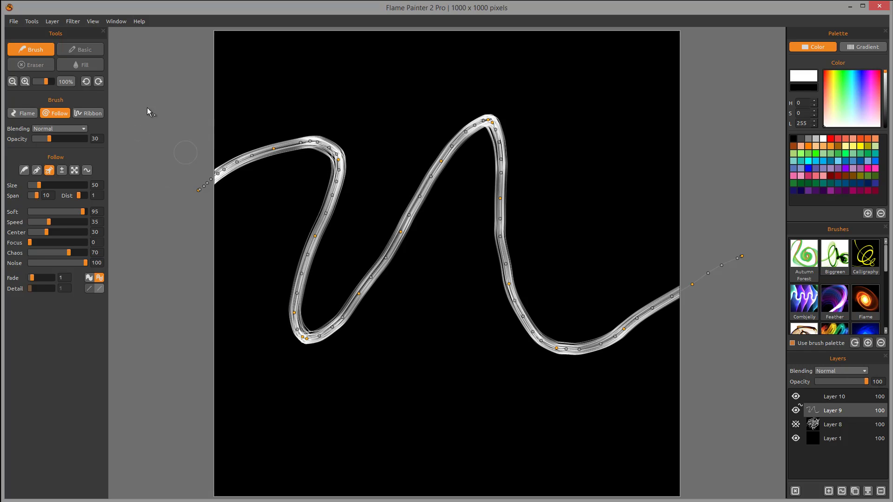
left_click(80, 114)
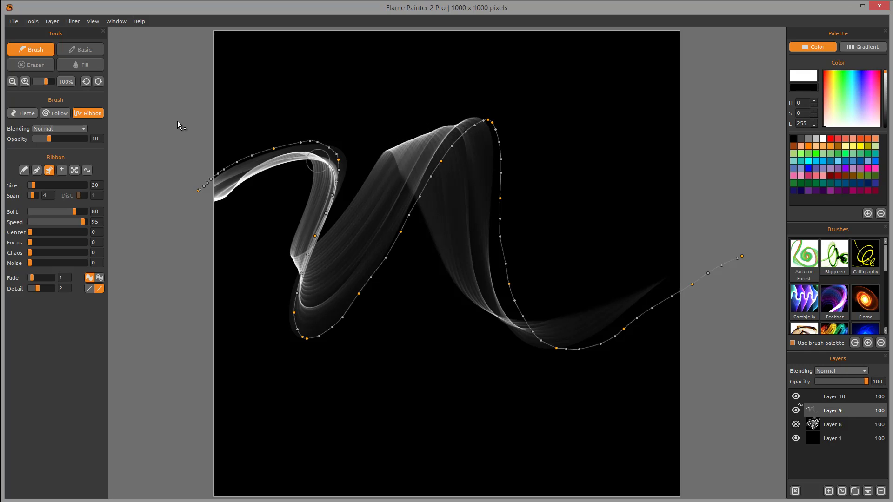
left_click(24, 114)
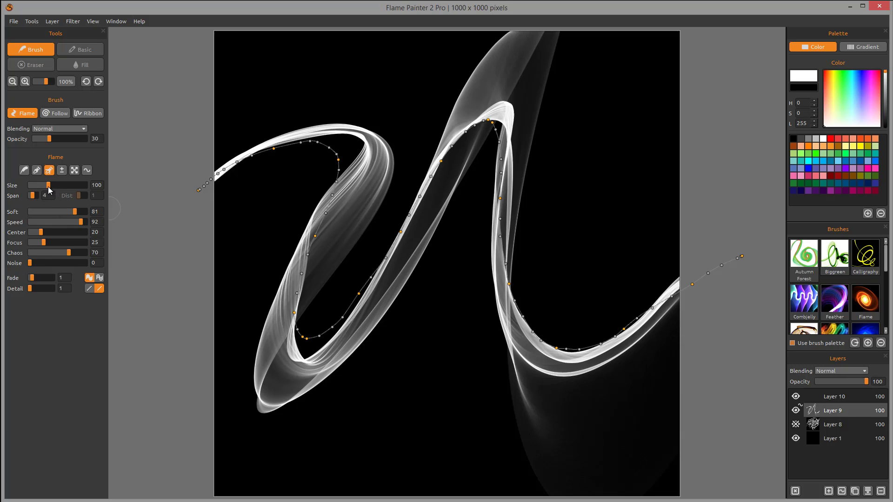
Try sizes 293 and 1 on the Flame stroke and settle on size 89
left_click_drag(49, 187, 85, 188)
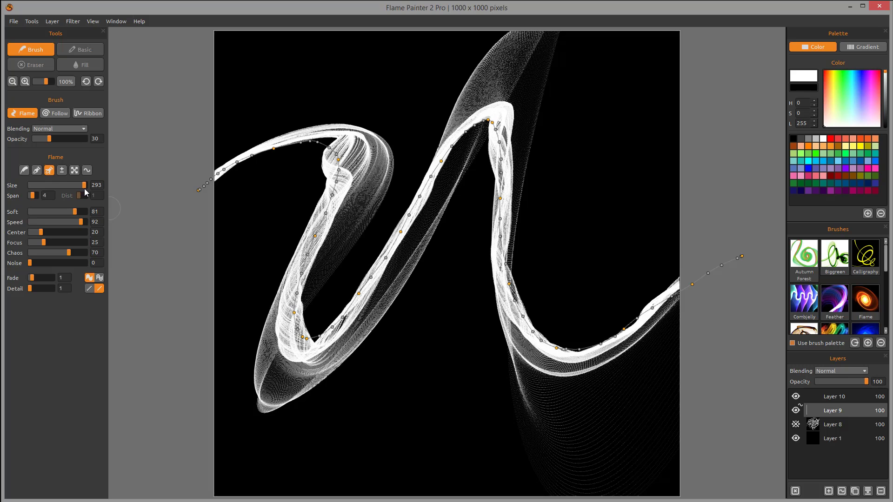
left_click_drag(84, 188, 29, 186)
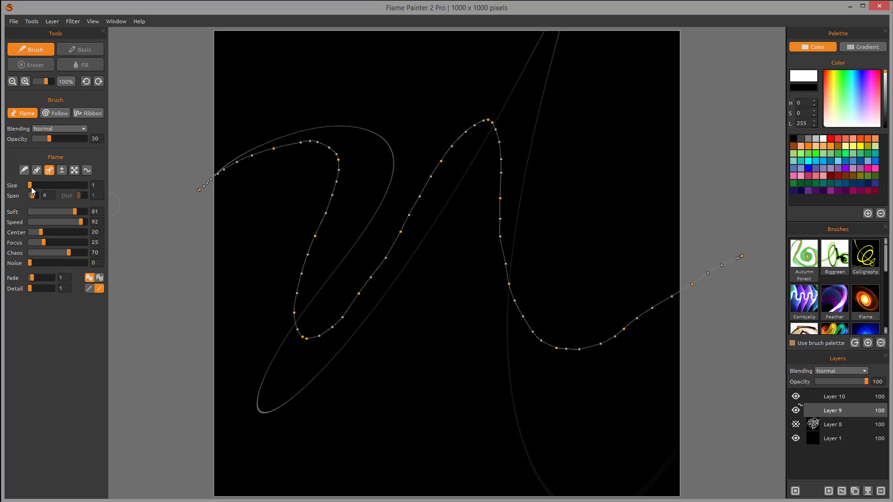
left_click_drag(33, 186, 46, 185)
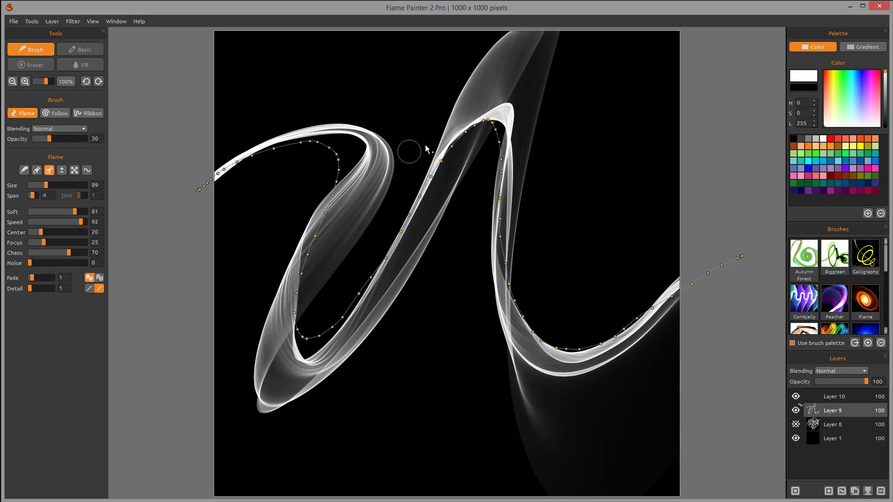
Set the Follow brush size to 79, and try the Ribbon brush at size 246 before reducing it to 45
left_click(55, 113)
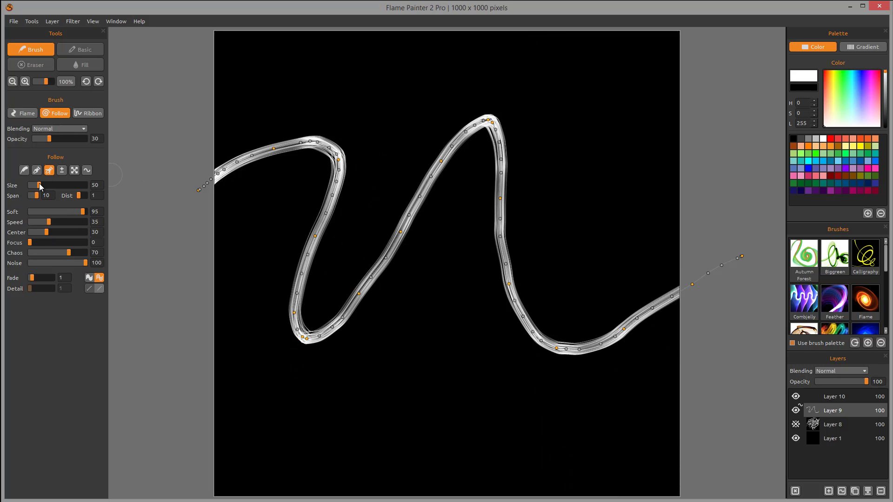
mouse_move(39, 184)
left_mouse_down()
mouse_move(52, 187)
mouse_move(18, 188)
mouse_move(43, 187)
left_mouse_up()
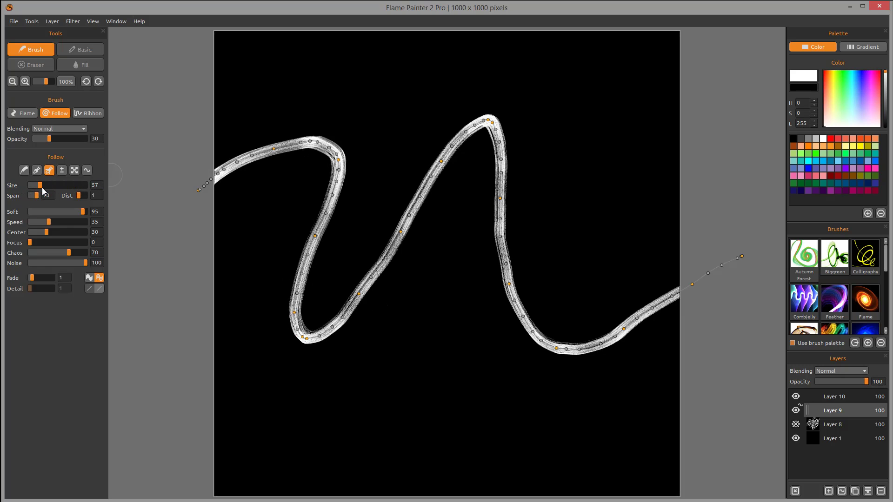
left_click(87, 113)
left_click_drag(43, 186, 75, 185)
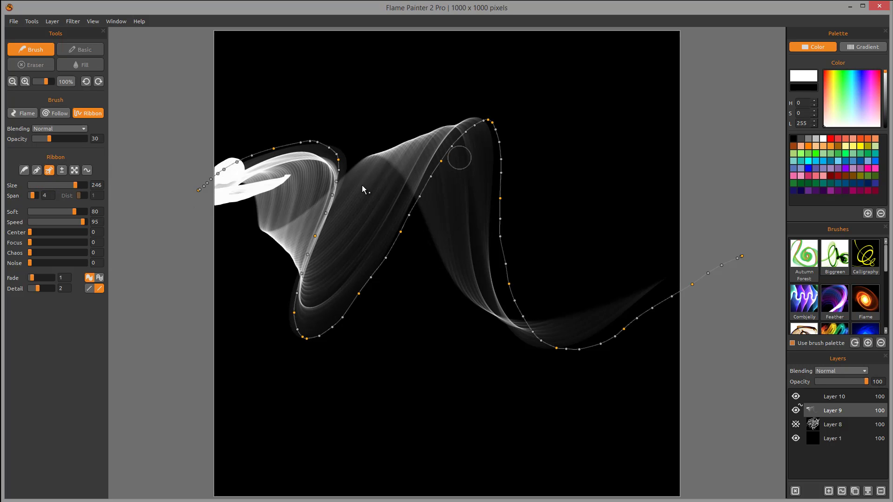
left_click_drag(76, 186, 38, 185)
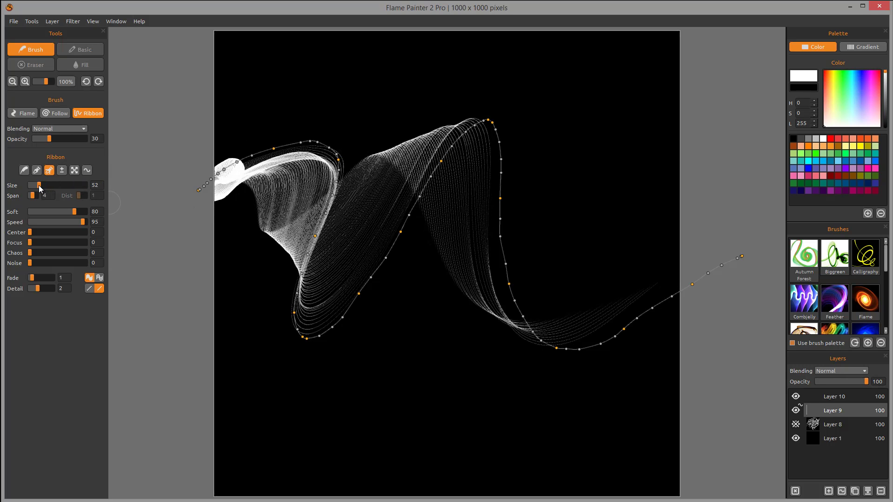
Set the Flame brush's span to 10 and adjust the Follow brush's span on the same stroke
left_click(24, 113)
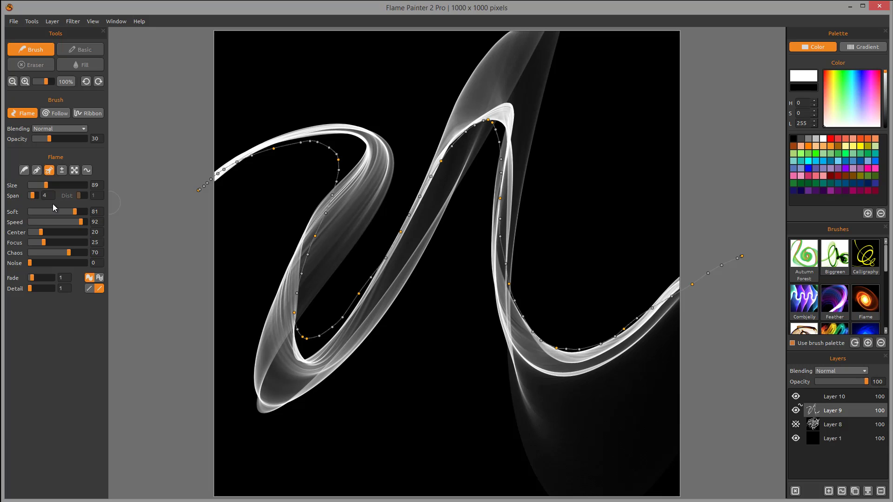
left_click_drag(32, 196, 36, 196)
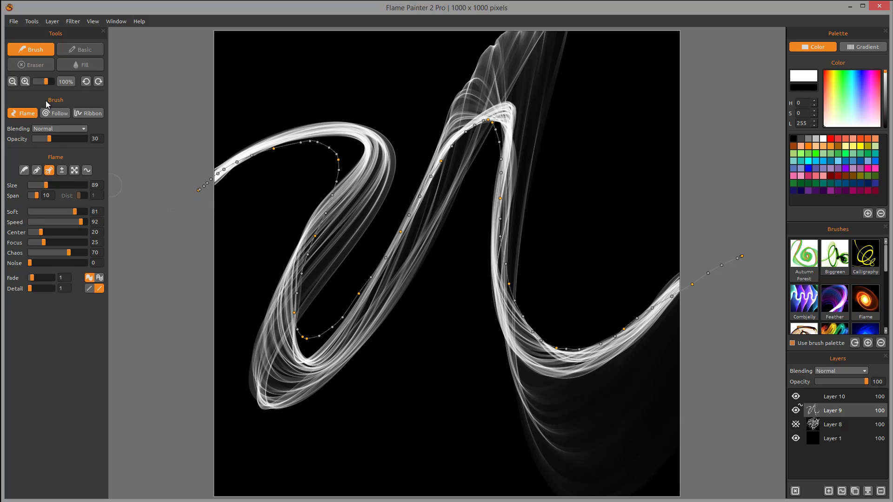
left_click(55, 114)
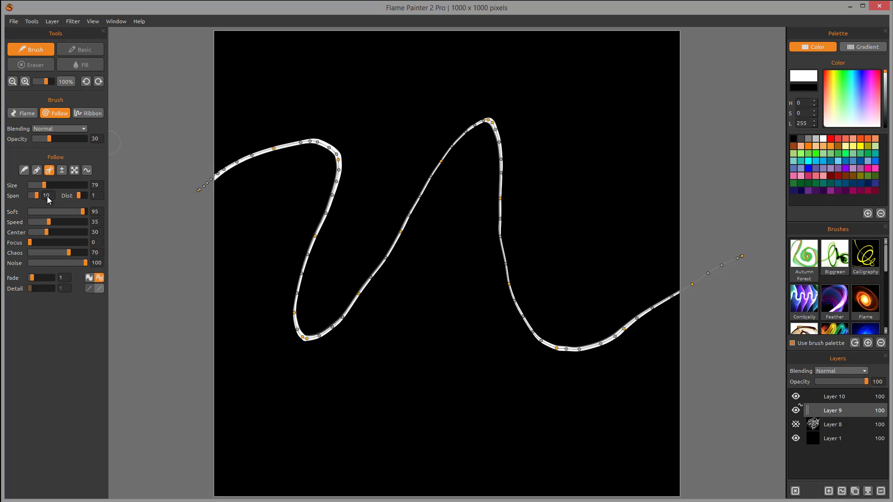
mouse_move(34, 194)
left_mouse_down()
mouse_move(21, 196)
mouse_move(49, 198)
mouse_move(27, 195)
mouse_move(39, 197)
left_mouse_up()
Render the vector stroke as a Ribbon of separate spaced lines with span 10, and increase Dist to 5
left_click(82, 112)
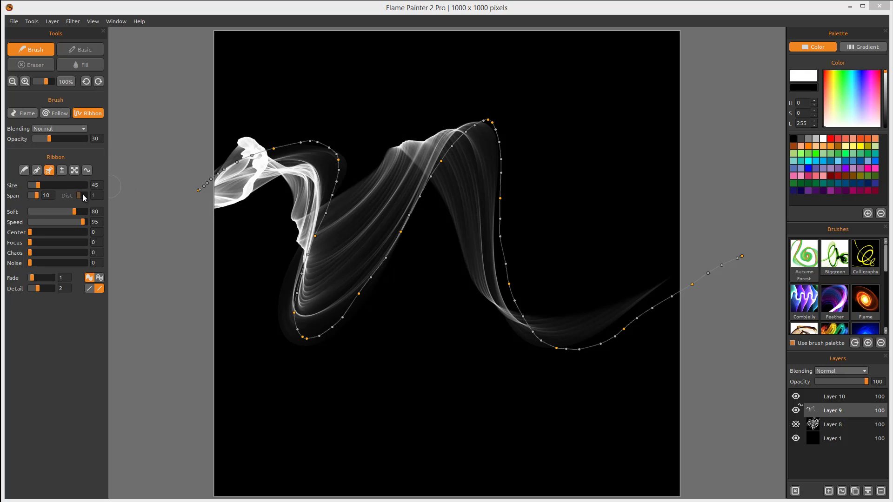
left_click(99, 278)
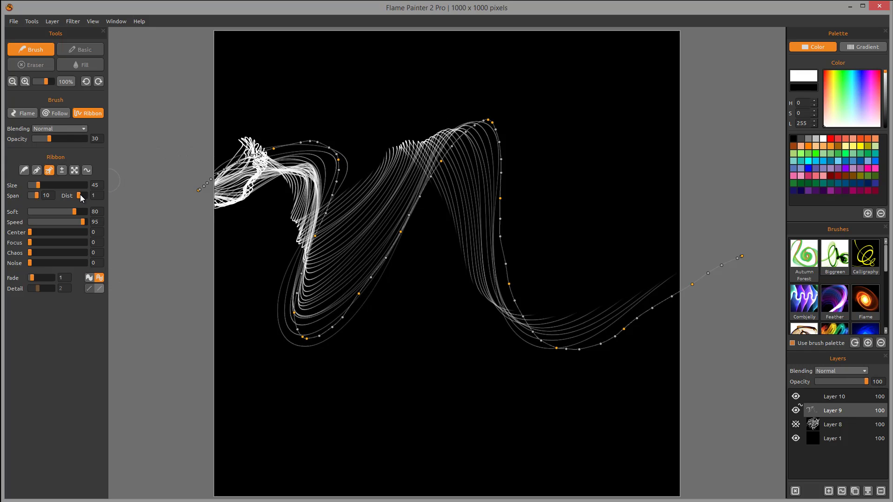
left_click_drag(81, 197, 81, 197)
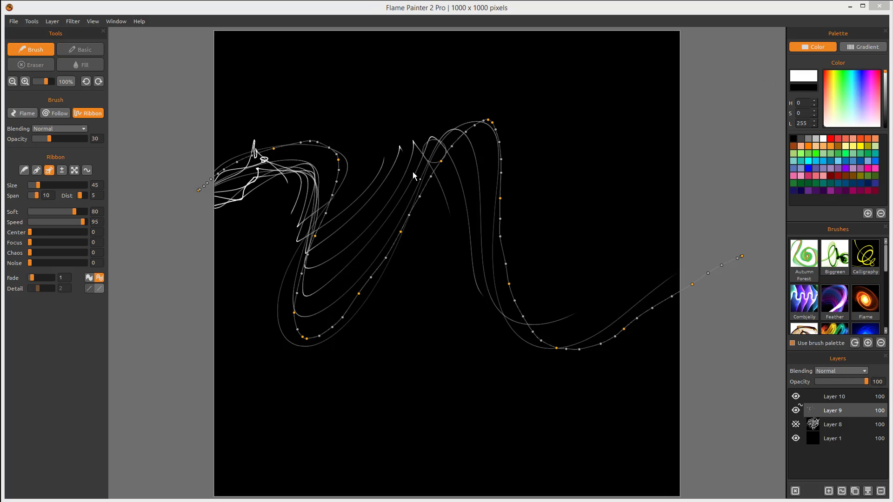
left_click_drag(81, 198, 81, 198)
Try spaced lines with Dist 2 on the Flame stroke at size 214 and span 0, and return it to continuous rendering
left_click(22, 114)
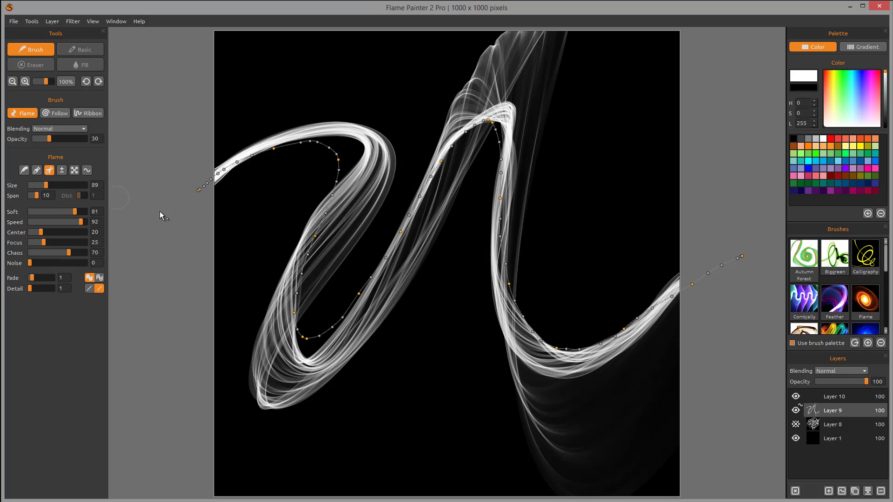
left_click(99, 278)
mouse_move(79, 197)
left_mouse_down()
mouse_move(29, 198)
mouse_move(55, 184)
mouse_move(89, 201)
mouse_move(79, 196)
left_mouse_up()
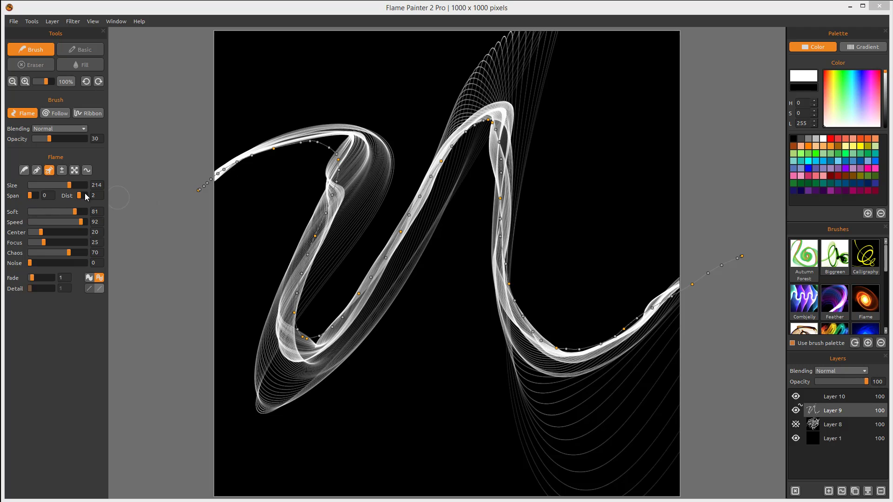
left_click(89, 279)
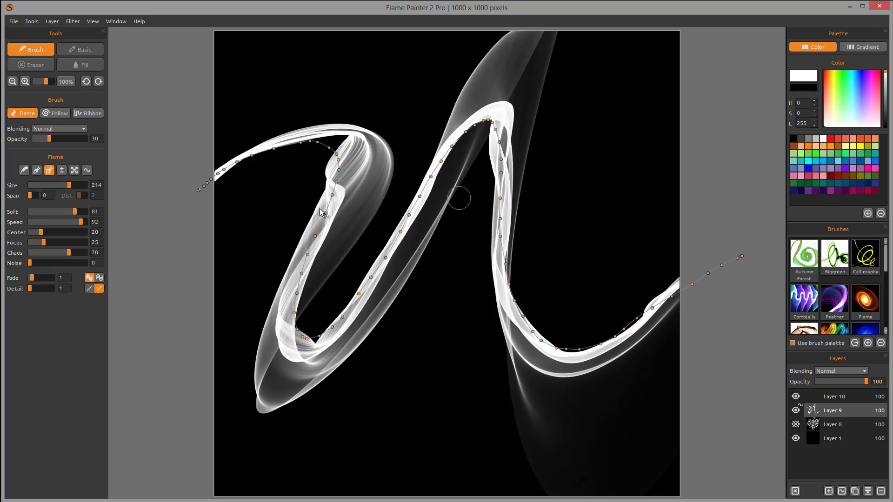
Compare the Flame stroke's spaced-line rendering with continuous rendering, and leave it continuous
left_click(99, 278)
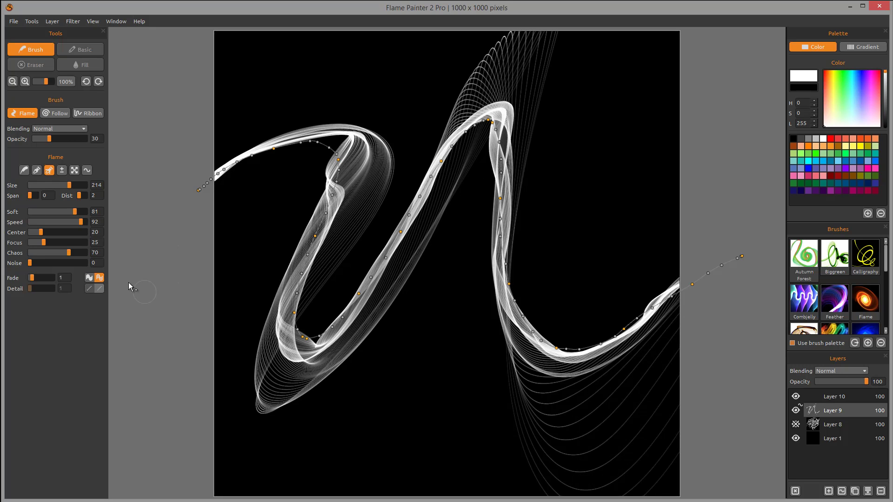
left_click(89, 279)
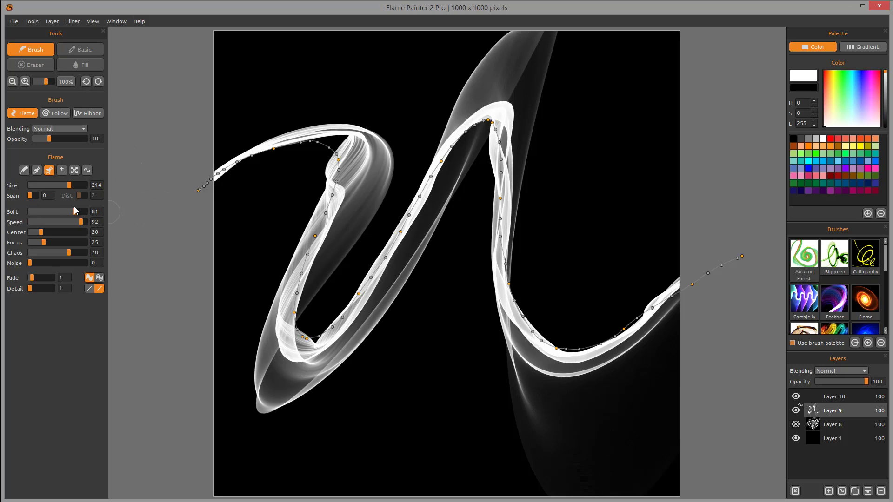
Try different Soft and Chaos values on the Flame stroke, including Soft 23 with Chaos 97, and settle on Soft 75 and Chaos 9
mouse_move(74, 212)
left_mouse_down()
mouse_move(28, 213)
mouse_move(83, 213)
left_mouse_up()
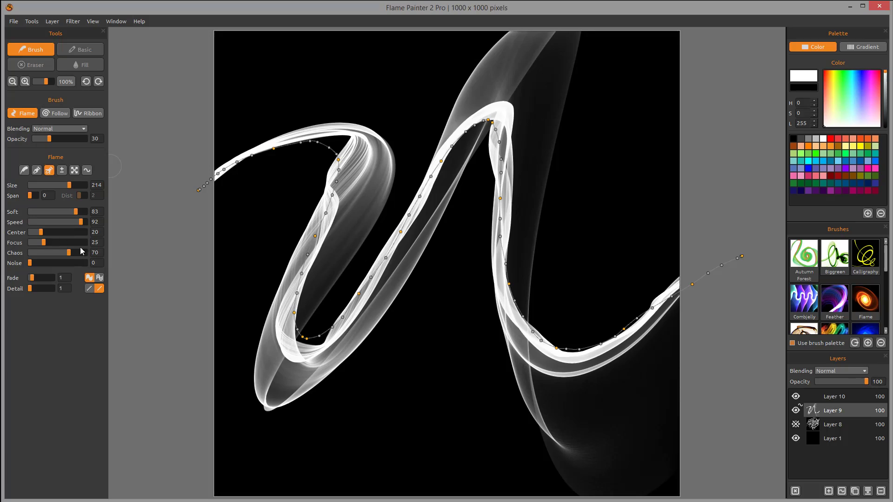
mouse_move(69, 252)
left_mouse_down()
mouse_move(90, 252)
mouse_move(34, 252)
mouse_move(105, 250)
left_mouse_up()
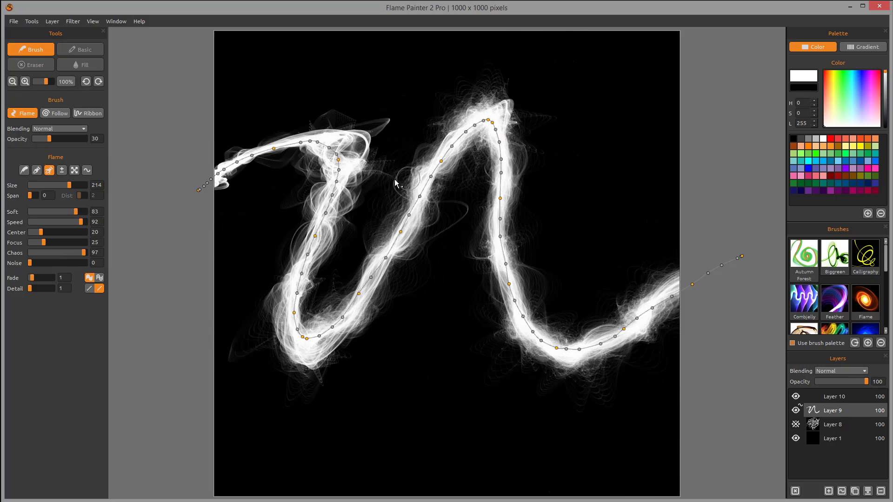
left_click_drag(78, 213, 59, 214)
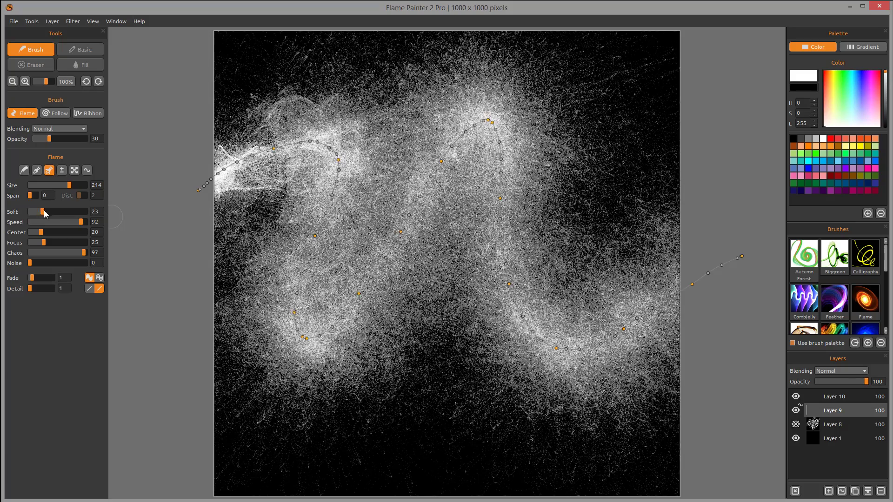
left_click_drag(84, 253, 42, 253)
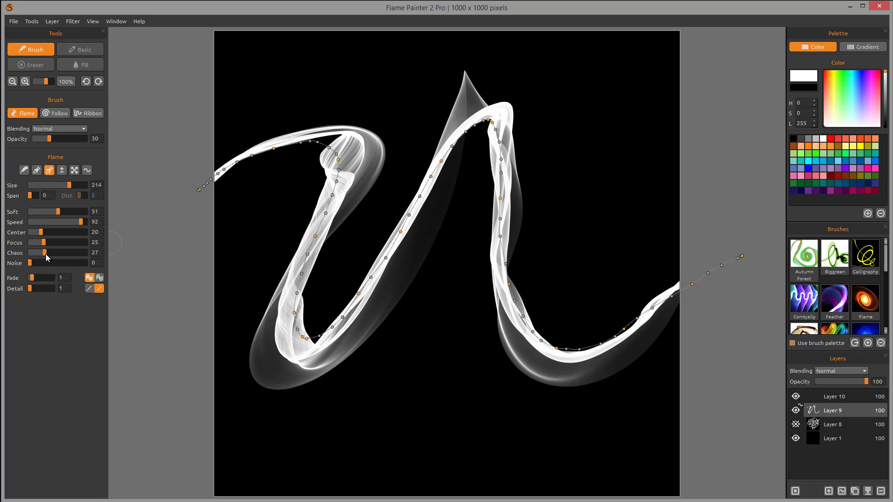
left_click_drag(45, 254, 78, 254)
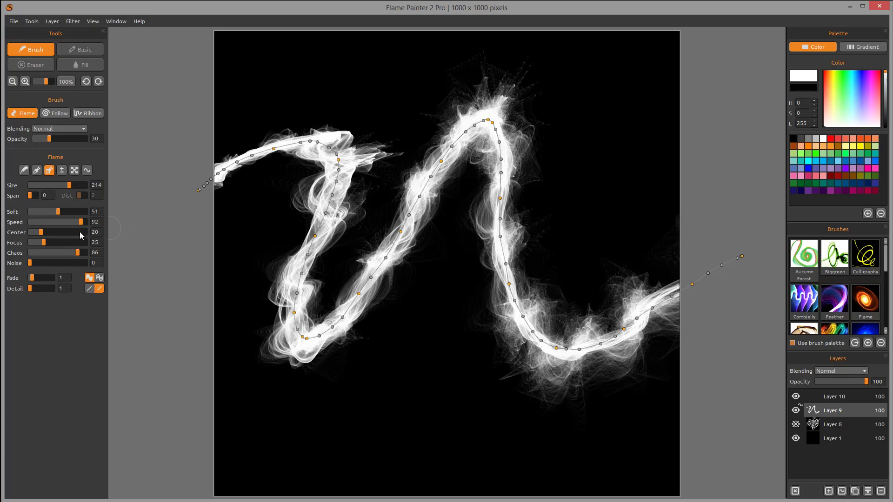
left_click_drag(77, 254, 35, 253)
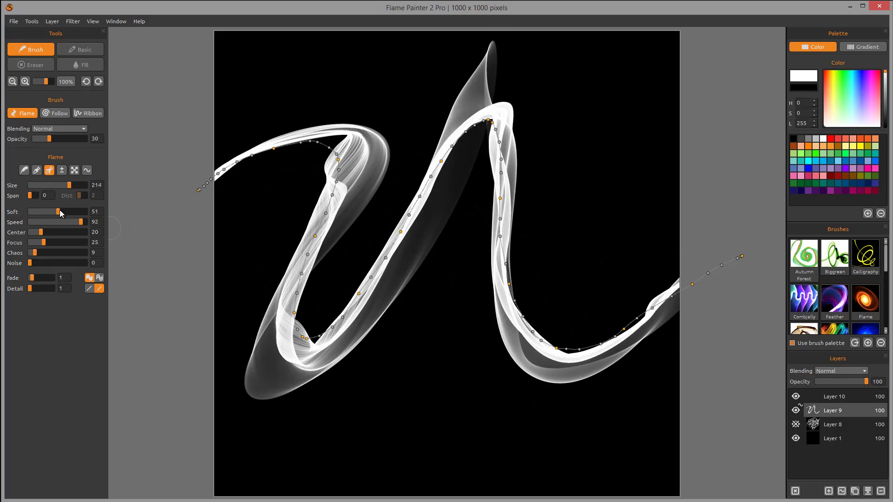
mouse_move(59, 211)
left_mouse_down()
mouse_move(35, 212)
mouse_move(72, 216)
left_mouse_up()
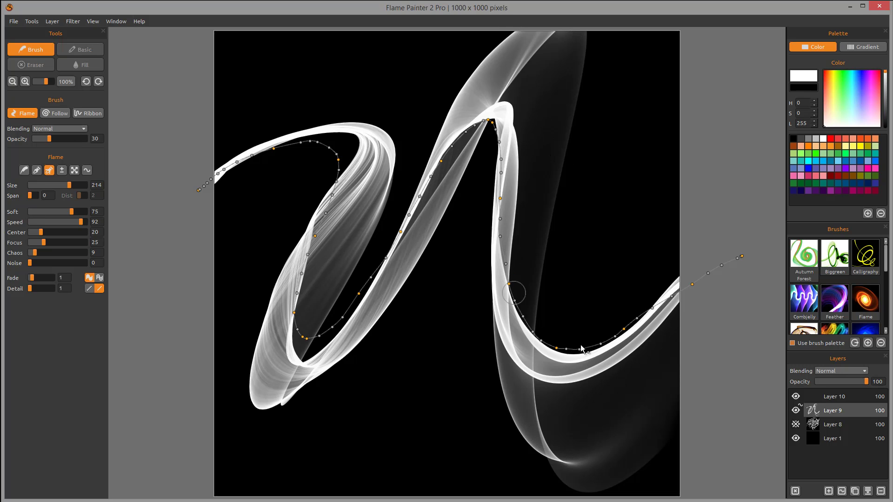
Set the Flame brush's size to 180 and Soft to 35, and try Speed values of 16, 51, 25, 82 and 59
left_click_drag(70, 185, 48, 212)
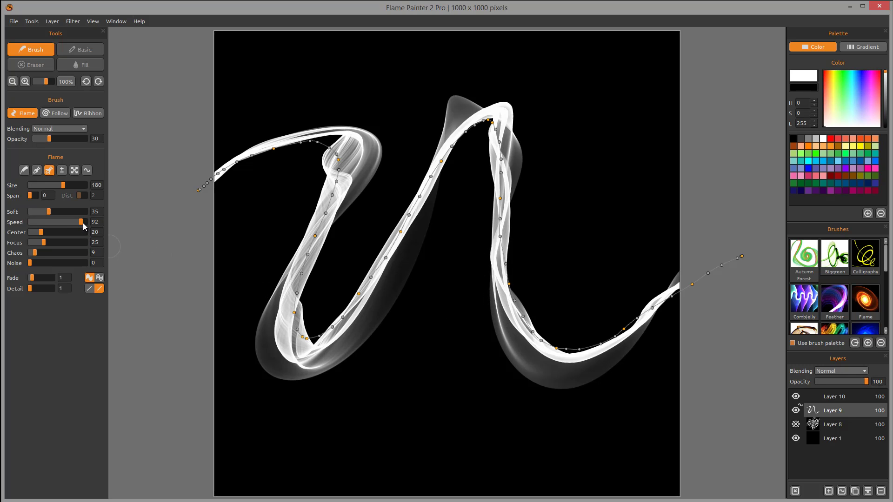
left_click_drag(83, 222, 38, 222)
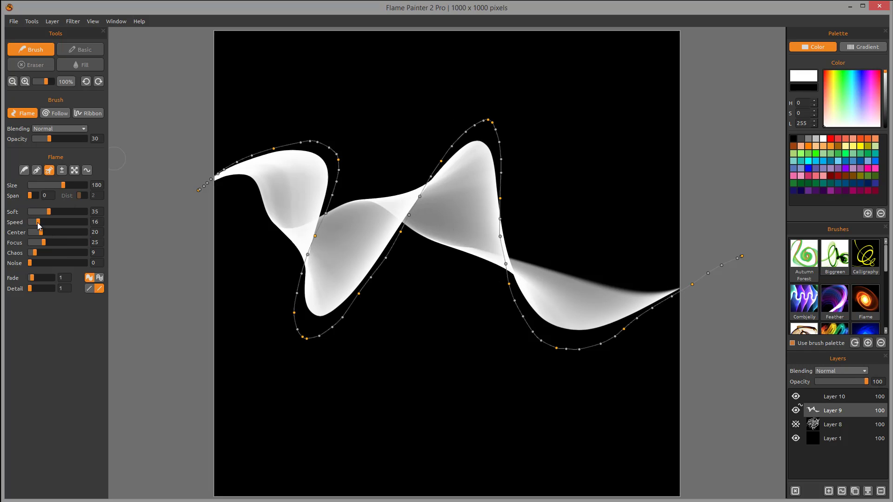
left_click_drag(38, 225, 58, 222)
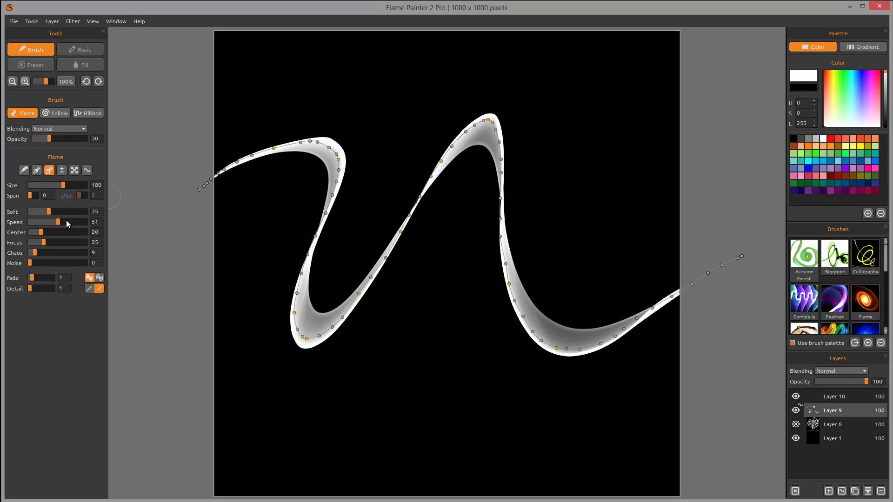
mouse_move(59, 222)
left_mouse_down()
mouse_move(88, 221)
mouse_move(44, 222)
left_mouse_up()
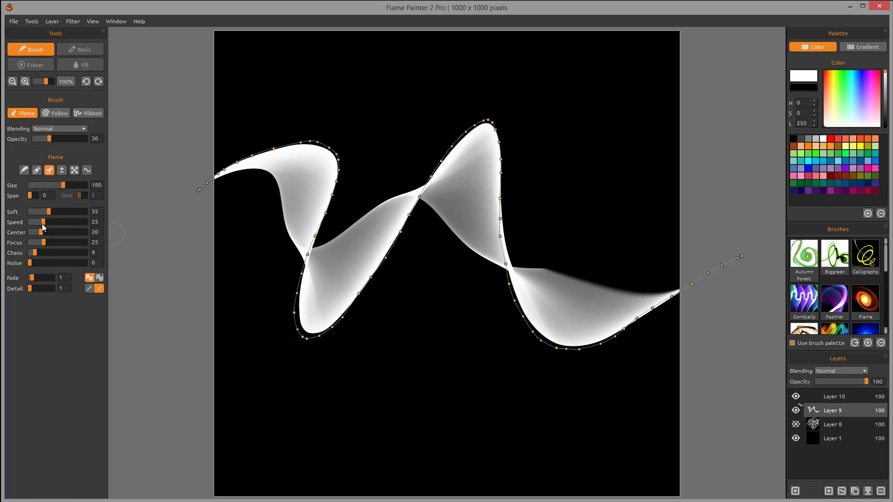
left_click_drag(42, 226, 75, 222)
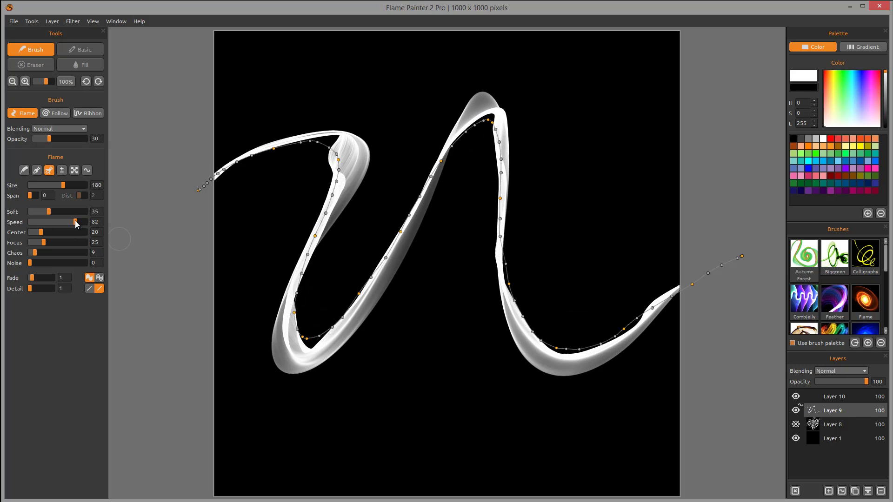
mouse_move(76, 222)
left_mouse_down()
mouse_move(86, 224)
mouse_move(64, 224)
left_mouse_up()
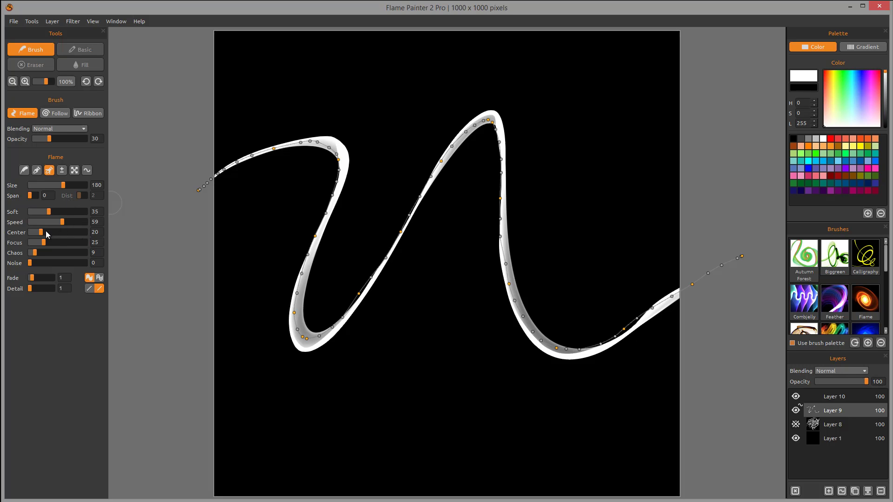
Set the Flame brush's Speed to 17, and try Center at 61 and 48 before reducing it to 0
mouse_move(62, 222)
left_mouse_down()
mouse_move(39, 226)
mouse_move(88, 234)
mouse_move(35, 233)
mouse_move(64, 233)
left_mouse_up()
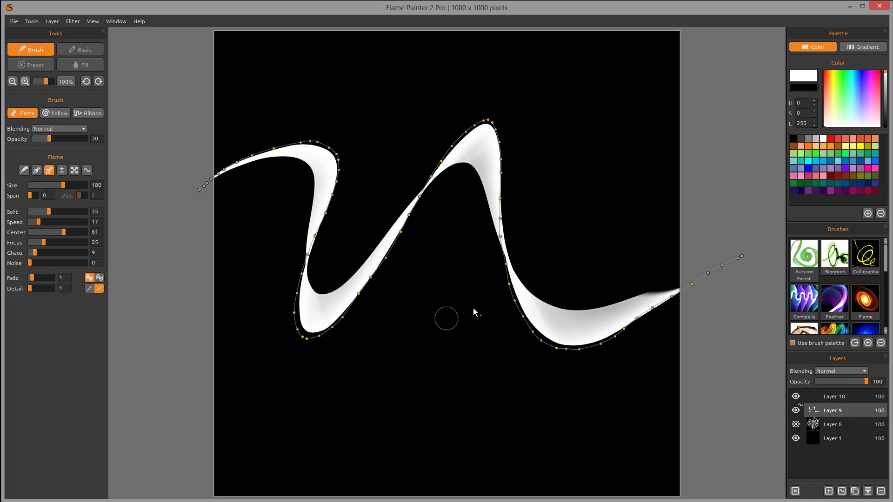
mouse_move(63, 231)
left_mouse_down()
mouse_move(82, 231)
mouse_move(40, 233)
mouse_move(56, 234)
left_mouse_up()
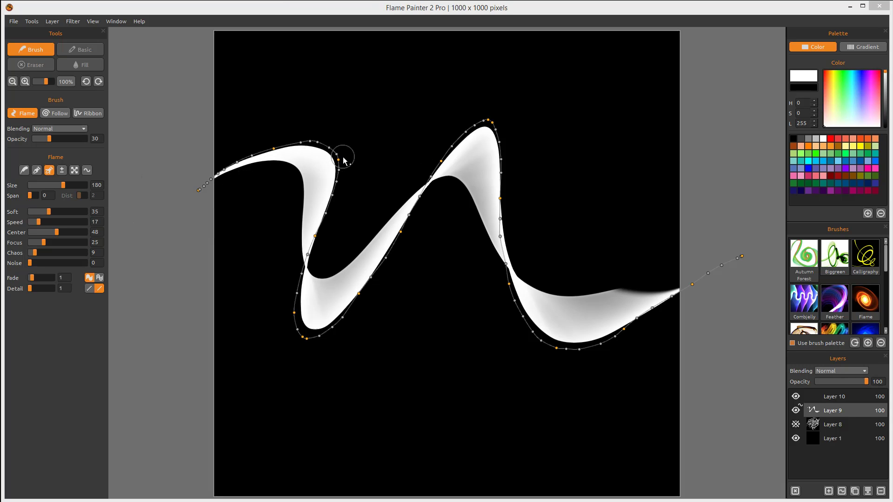
mouse_move(55, 233)
left_mouse_down()
mouse_move(73, 234)
mouse_move(26, 235)
left_mouse_up()
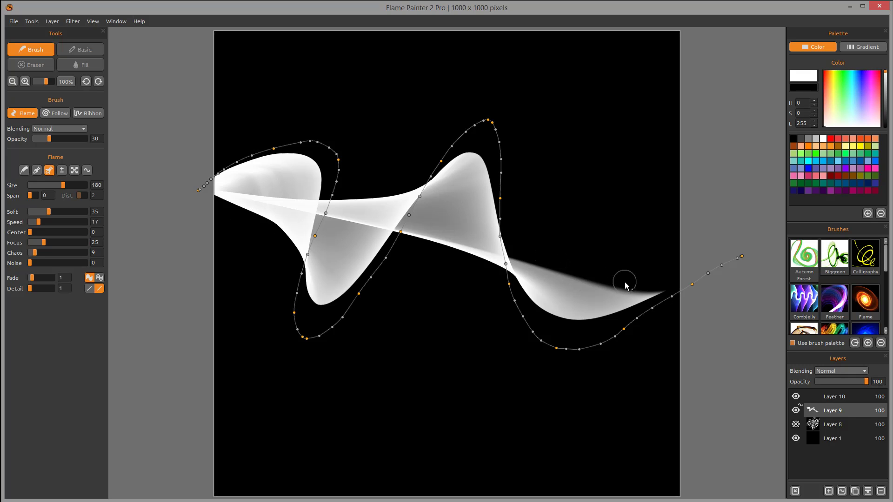
Render the vector stroke with the Follow brush and set its Center to 15
left_click(58, 114)
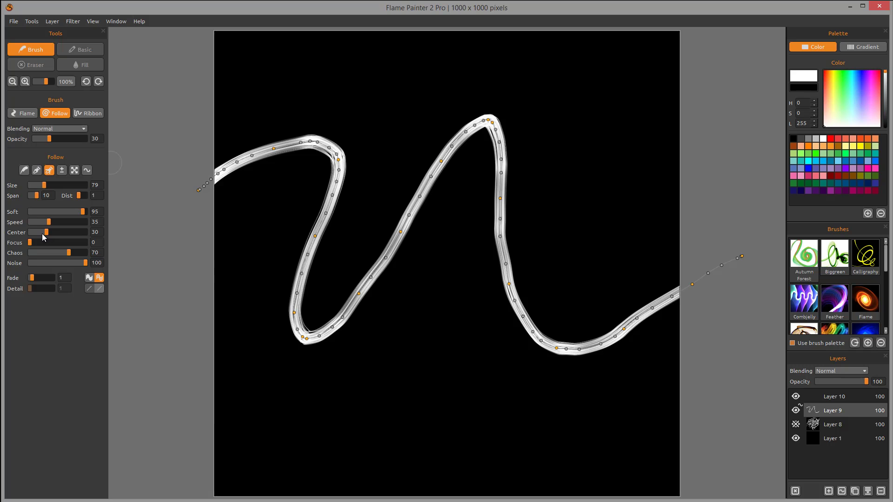
mouse_move(46, 233)
left_mouse_down()
mouse_move(4, 240)
mouse_move(61, 235)
mouse_move(38, 238)
left_mouse_up()
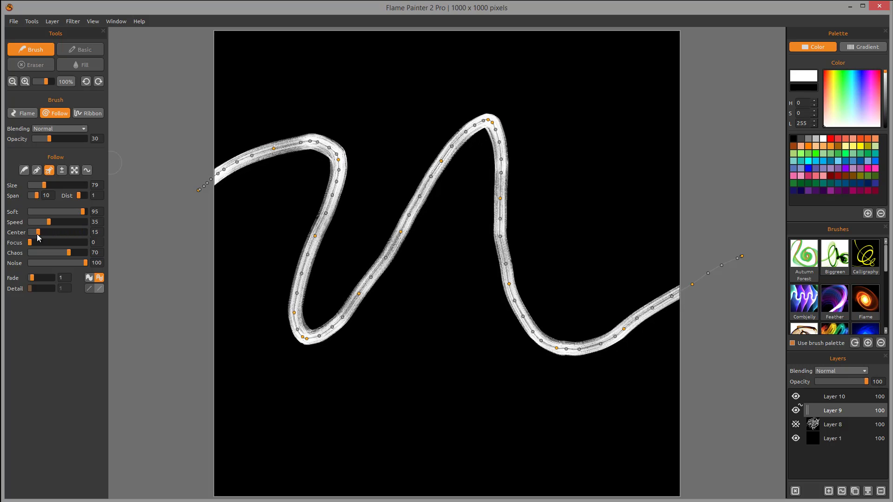
Render the vector stroke as a continuous Ribbon, and try Center 100 before reducing it to 5
left_click(93, 115)
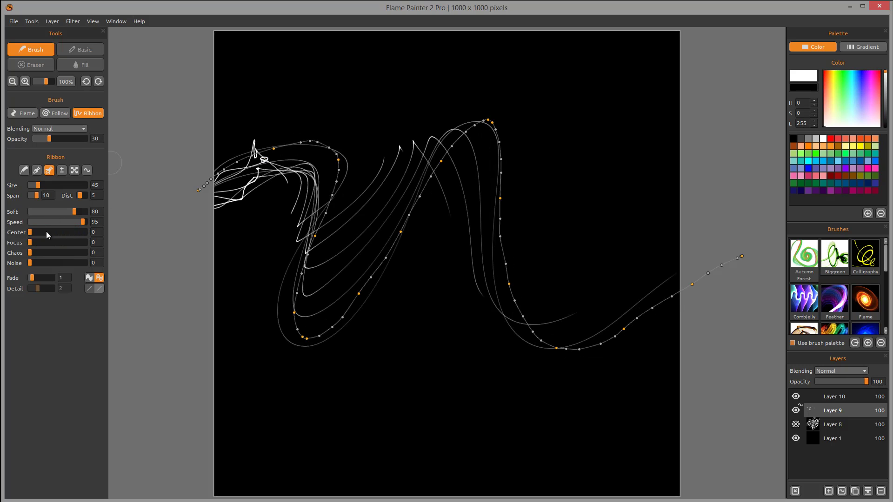
left_click(89, 278)
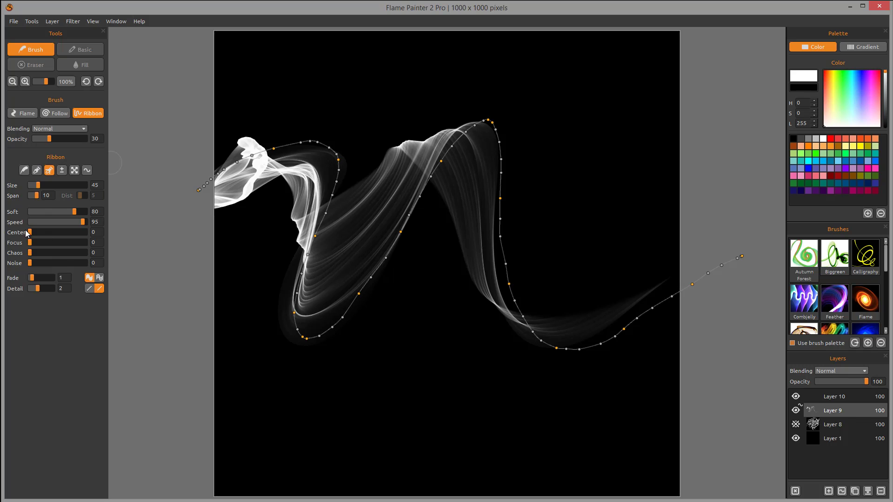
left_click_drag(47, 236, 105, 236)
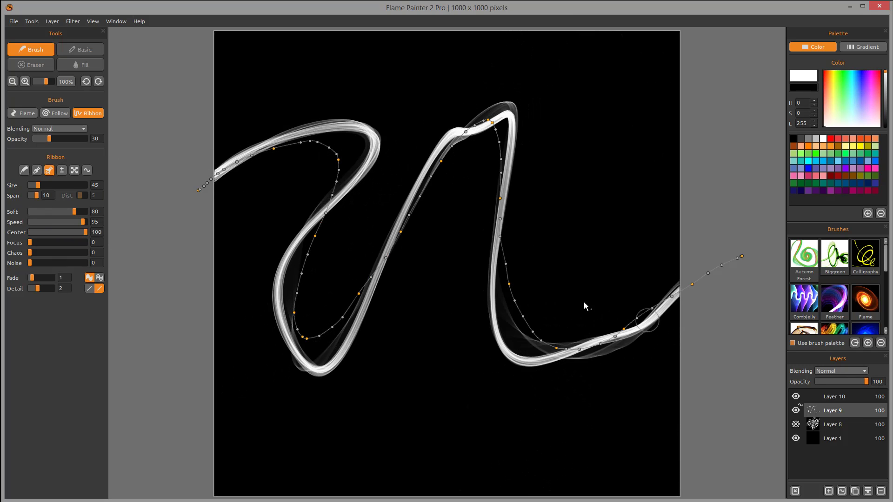
left_click_drag(87, 236, 33, 237)
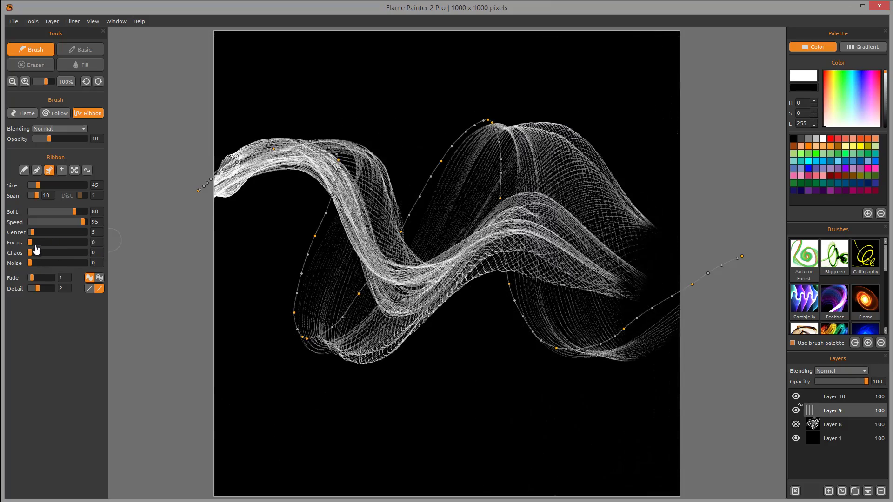
Set the Ribbon brush's Center to 85, and try Focus at 21, 5 and 88 before settling on 31
left_click_drag(36, 249, 42, 244)
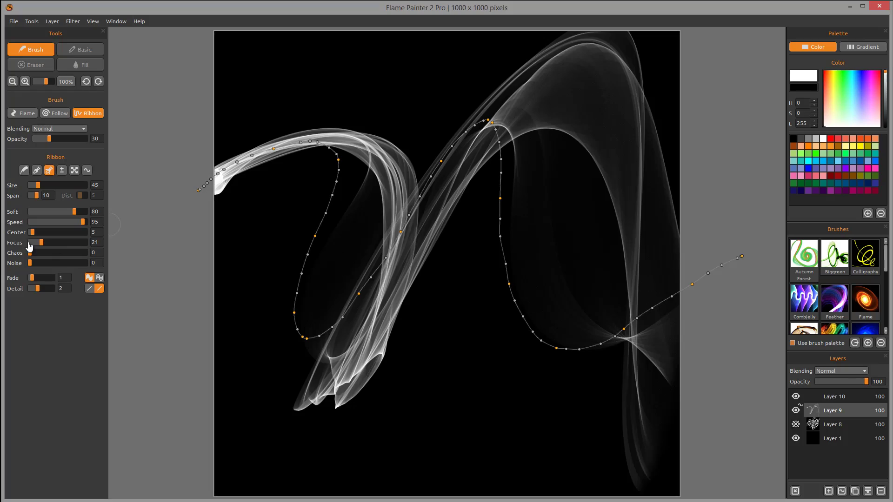
left_click_drag(32, 232, 77, 232)
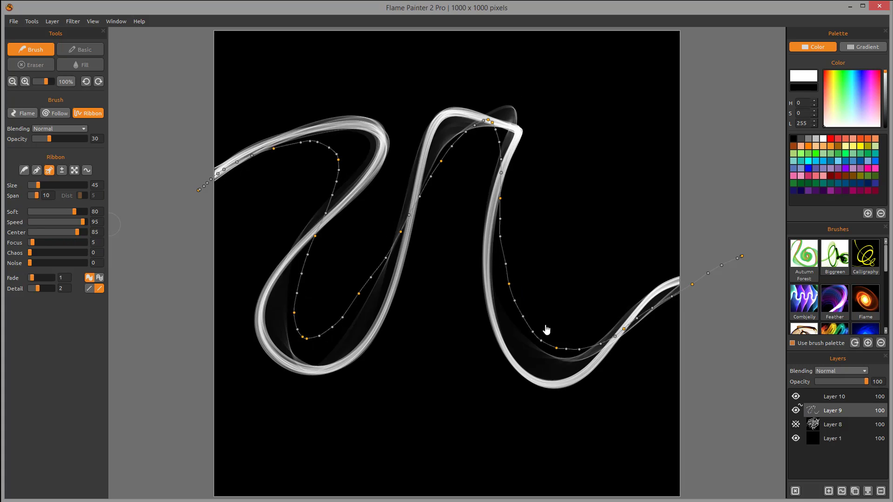
left_click_drag(30, 242, 79, 242)
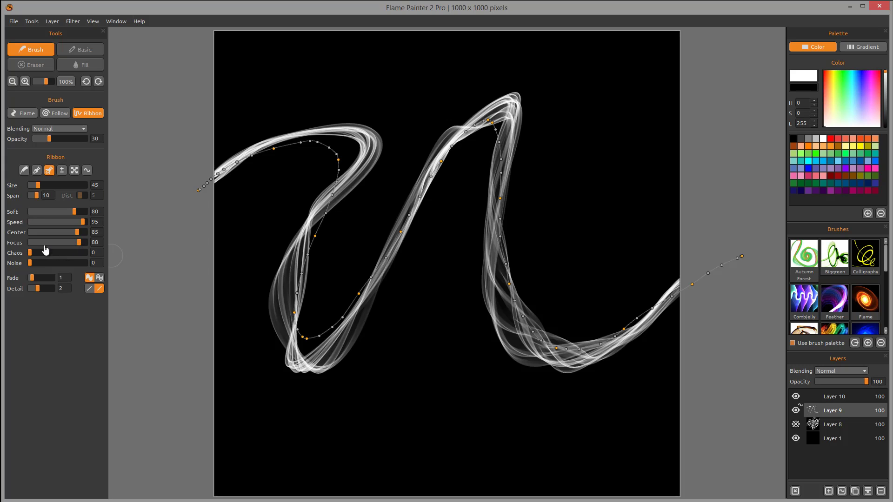
mouse_move(79, 242)
left_mouse_down()
mouse_move(35, 243)
mouse_move(47, 243)
left_mouse_up()
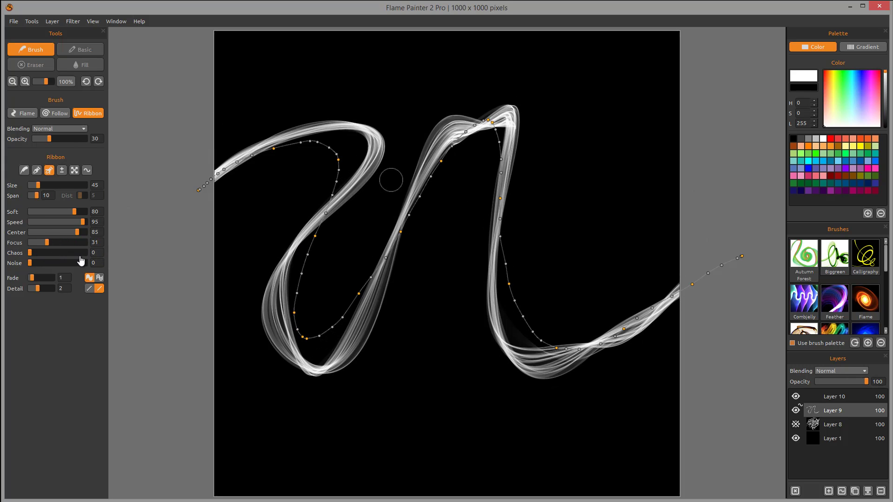
Render the vector stroke with the Flame brush again, and try Focus 30 before raising it to 93
key("f")
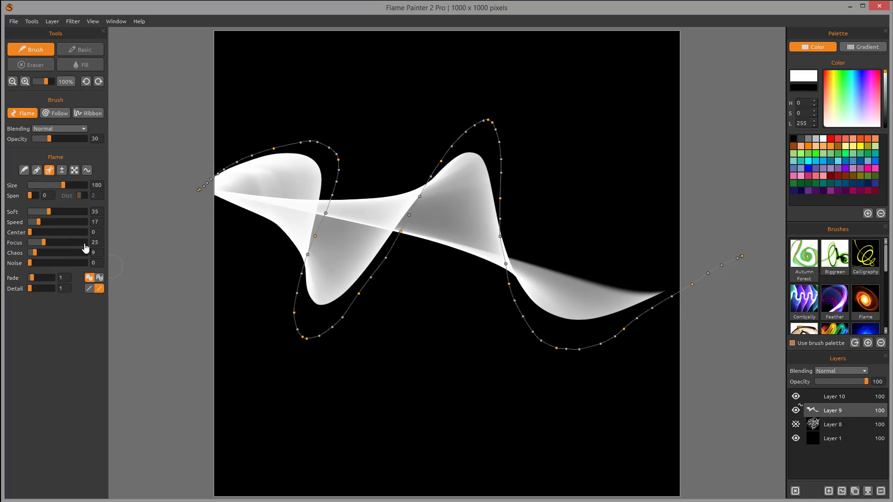
left_click_drag(89, 247, 63, 248)
left_click_drag(32, 246, 47, 246)
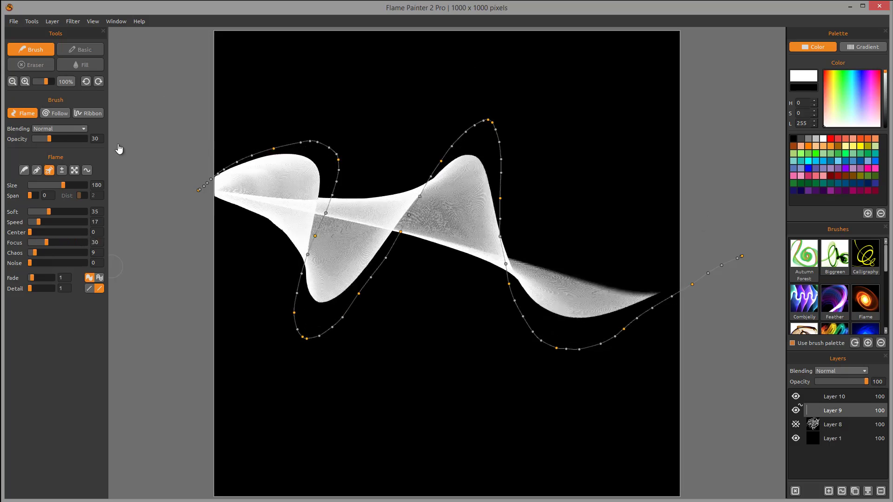
left_click_drag(47, 242, 80, 243)
left_click(82, 242)
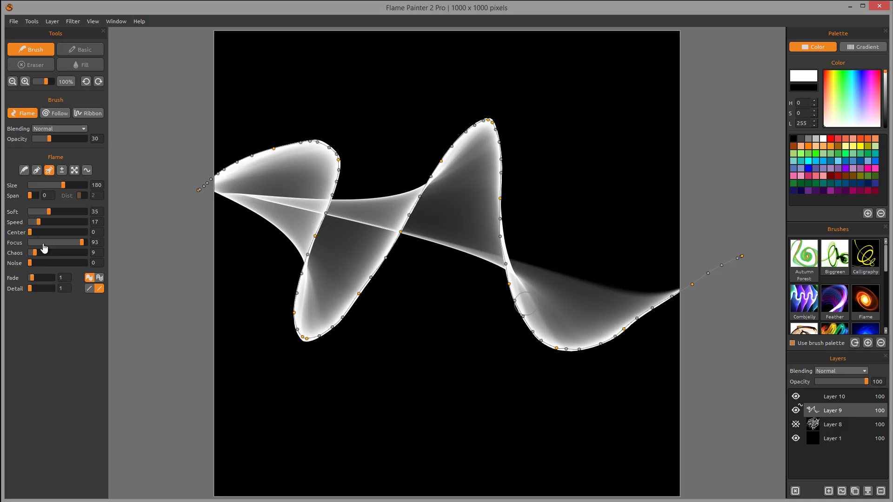
Reduce the Flame brush's Focus to 32, and try Center at 28, 16 and 27 before reducing it to 5
left_click_drag(39, 250, 54, 254)
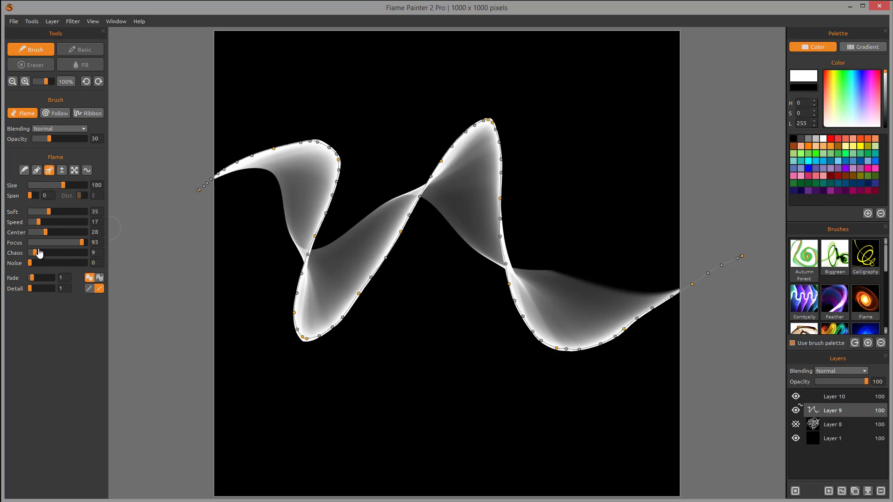
left_click_drag(82, 242, 47, 242)
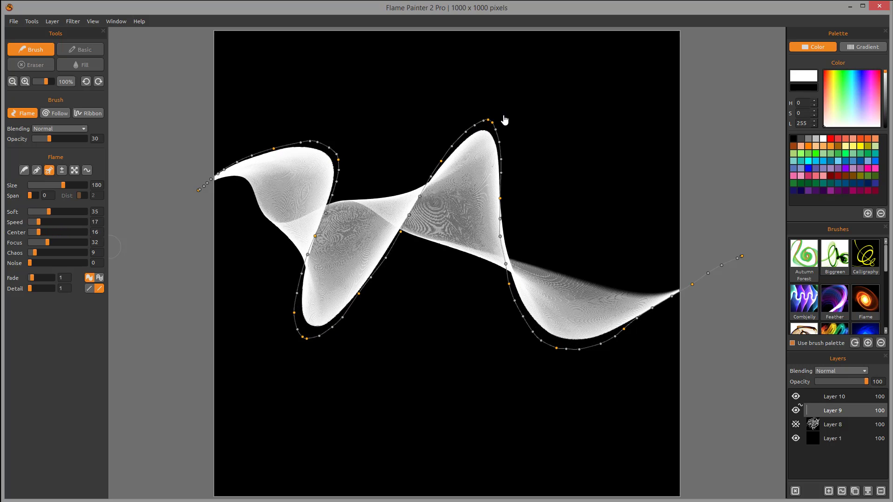
left_click_drag(39, 234, 50, 239)
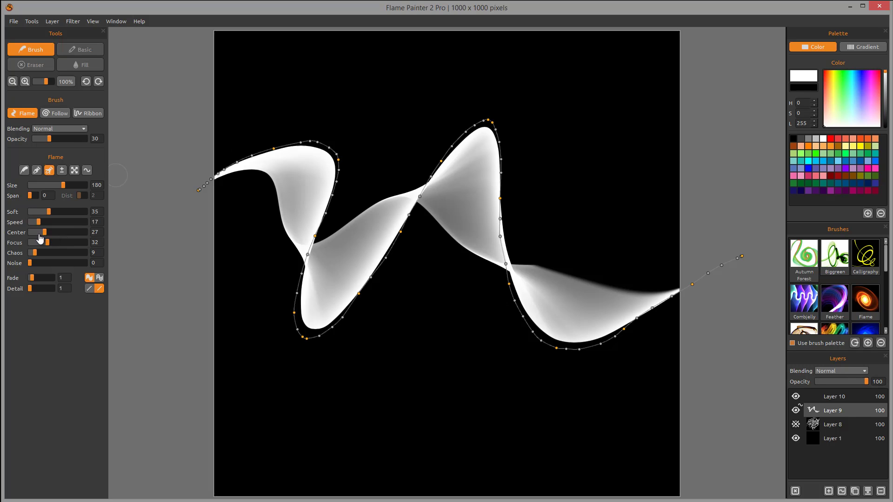
left_click_drag(40, 238, 32, 237)
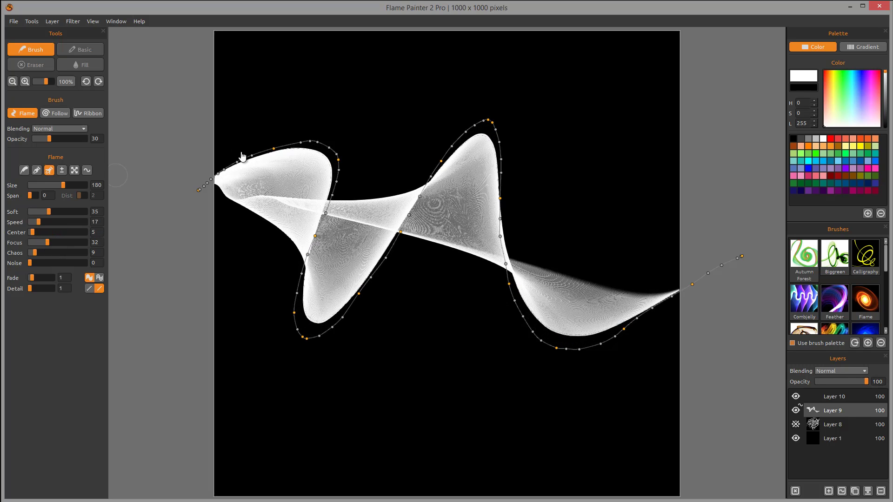
Set the Flame brush's Focus to 52, Soft to 49, Speed to 18, Center to 14, Chaos to 20 and Noise to 56
mouse_move(47, 242)
left_mouse_down()
mouse_move(37, 242)
mouse_move(58, 243)
left_mouse_up()
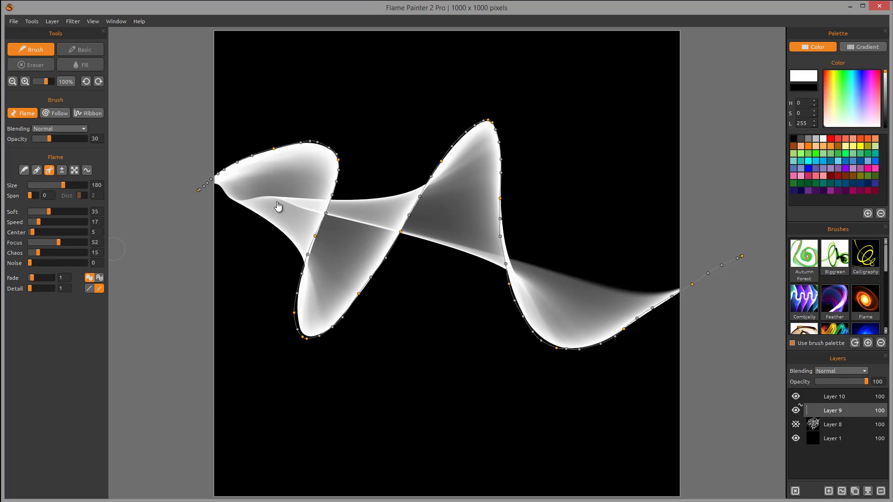
mouse_move(35, 252)
left_mouse_down()
mouse_move(82, 252)
mouse_move(57, 253)
left_mouse_up()
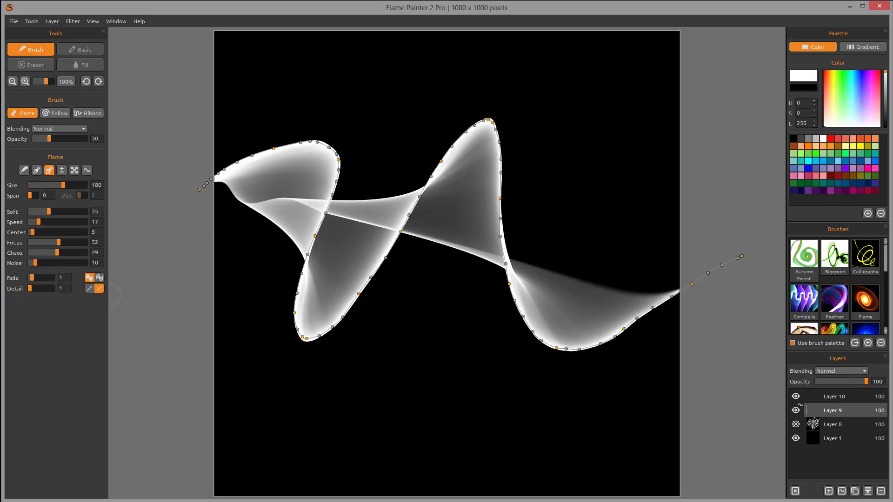
mouse_move(35, 263)
left_mouse_down()
mouse_move(71, 263)
mouse_move(30, 263)
left_mouse_up()
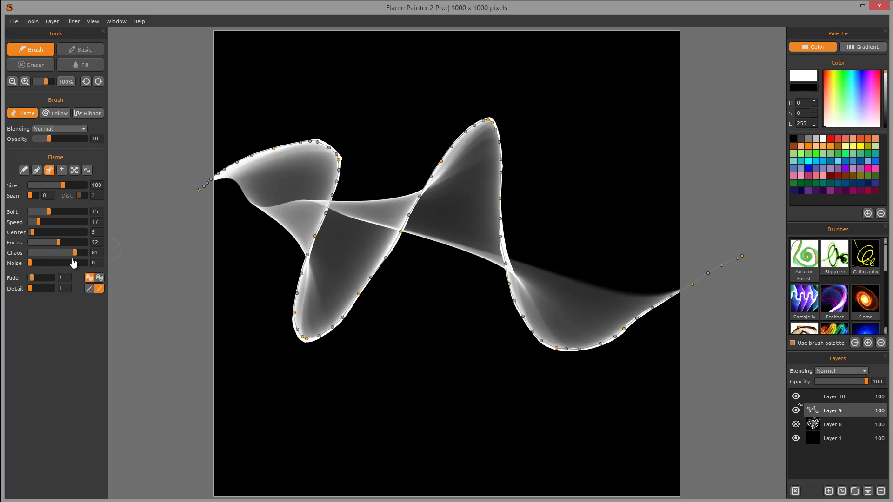
mouse_move(74, 253)
left_mouse_down()
mouse_move(47, 253)
mouse_move(71, 253)
mouse_move(37, 233)
mouse_move(57, 212)
left_mouse_up()
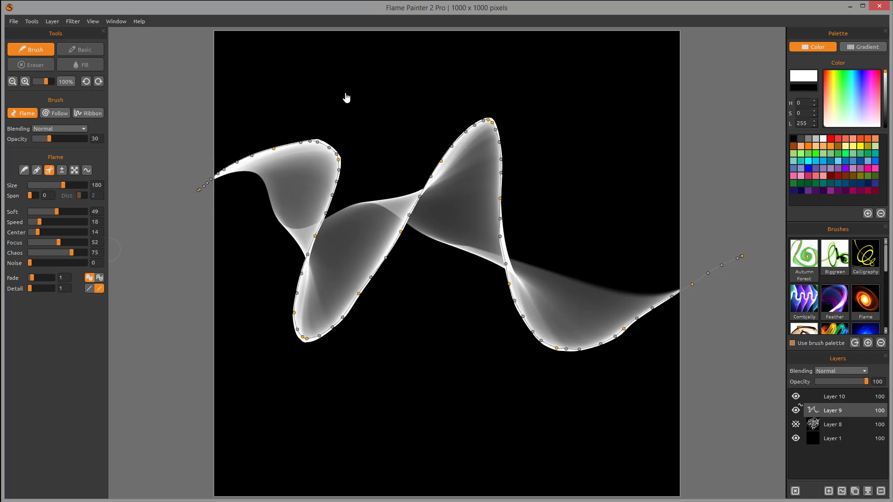
left_click_drag(63, 263, 74, 269)
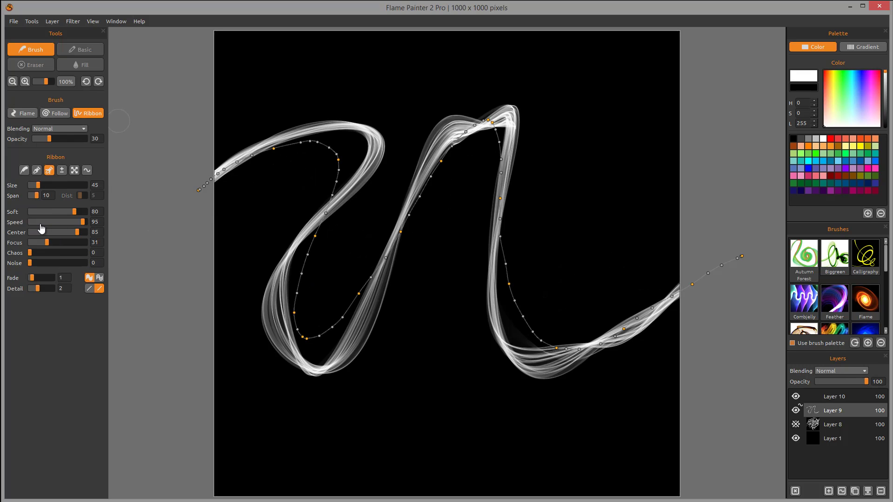
Render the vector stroke with the Ribbon brush again, and reduce its Focus to 0 and its Center to 5
mouse_move(76, 232)
left_mouse_down()
mouse_move(35, 232)
mouse_move(72, 271)
mouse_move(188, 243)
mouse_move(369, 180)
mouse_move(443, 174)
mouse_move(514, 295)
mouse_move(608, 297)
left_mouse_up()
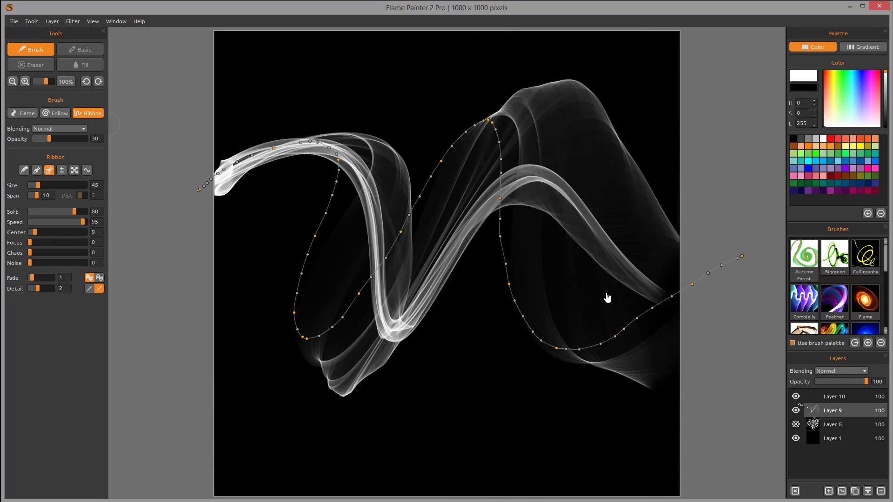
mouse_move(339, 286)
left_mouse_down()
mouse_move(350, 263)
mouse_move(488, 160)
left_mouse_up()
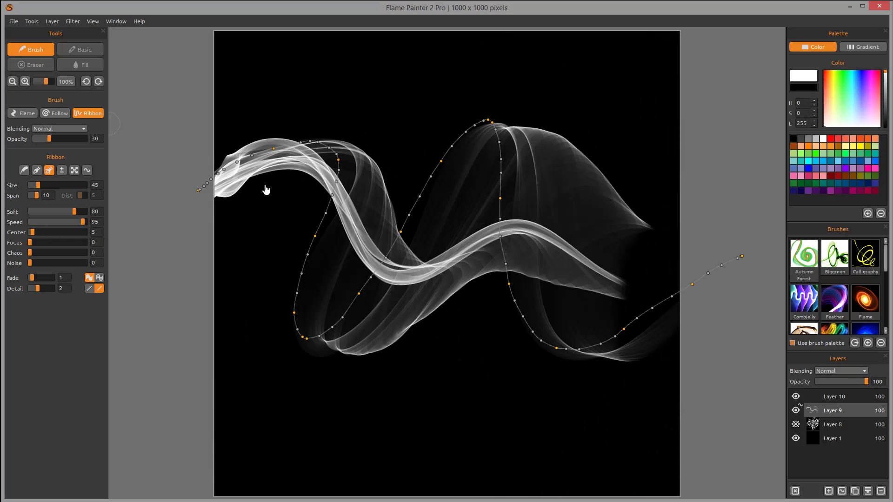
left_click_drag(134, 156, 403, 245)
Set the Ribbon brush's Chaos to 50 and Fade to 10, and try Noise at 70 before reducing it to 18
left_click_drag(49, 253, 74, 263)
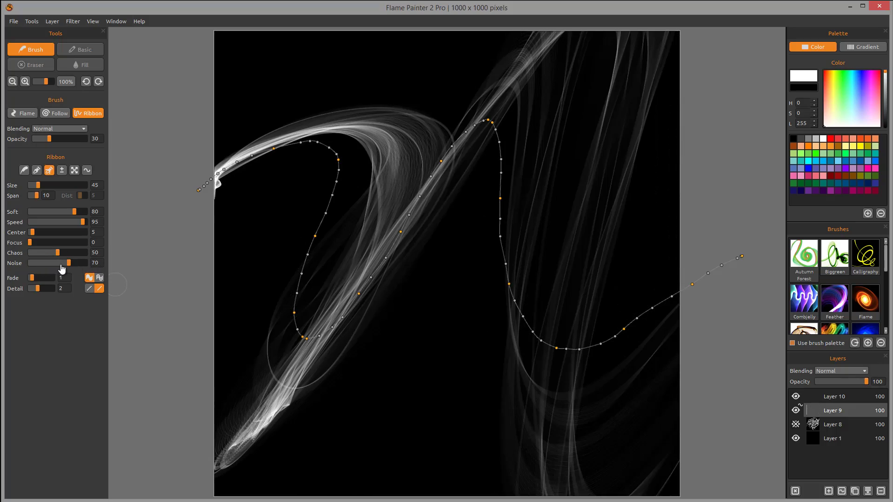
left_click_drag(62, 266, 40, 263)
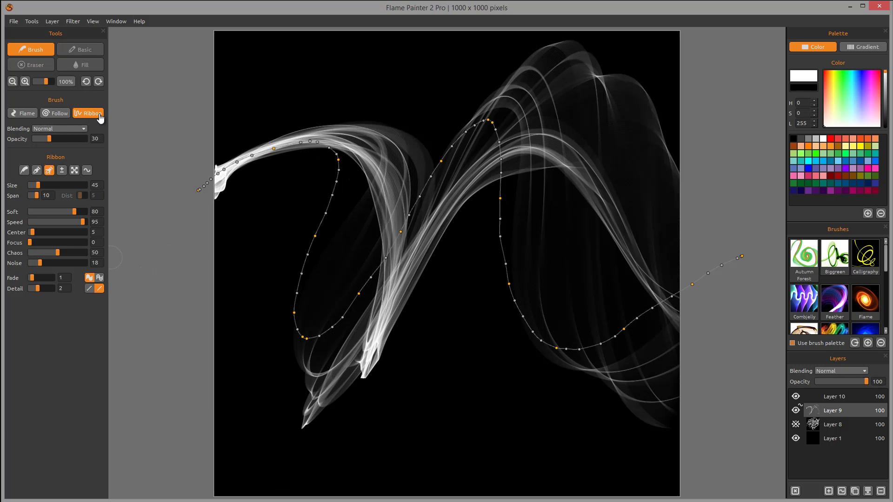
left_click_drag(31, 278, 37, 278)
left_click_drag(37, 278, 52, 278)
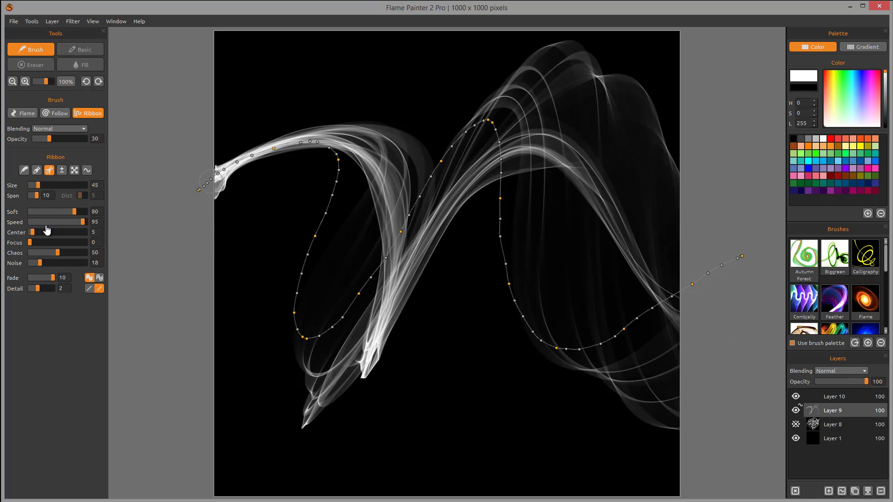
Render the vector stroke with the Flame brush, and compare Fade at 10 and 0 before settling on 10
key("1")
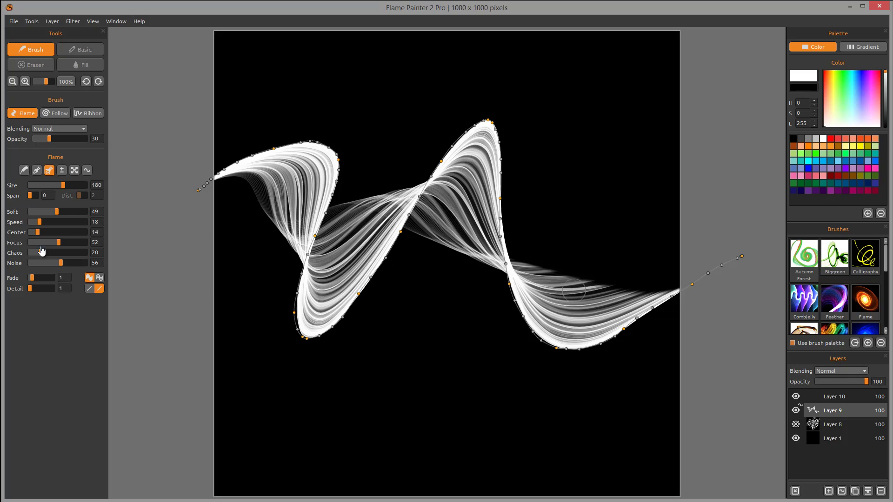
key("ctrl+z")
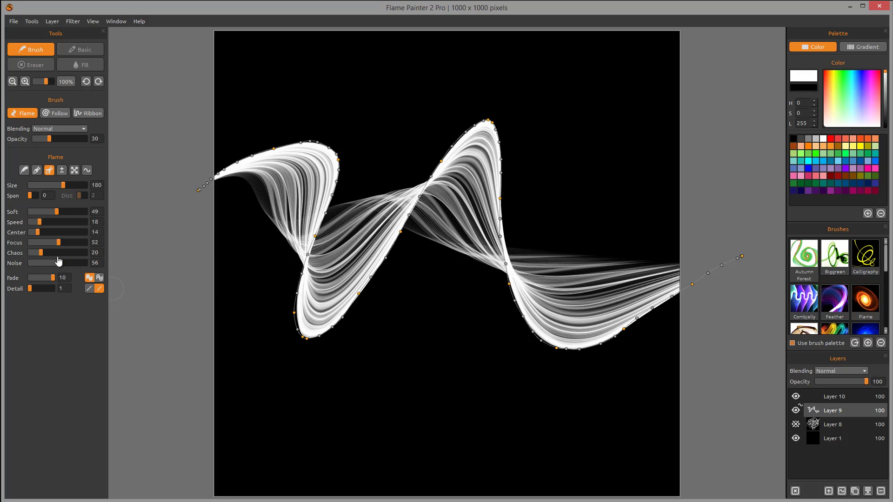
key("ctrl+z")
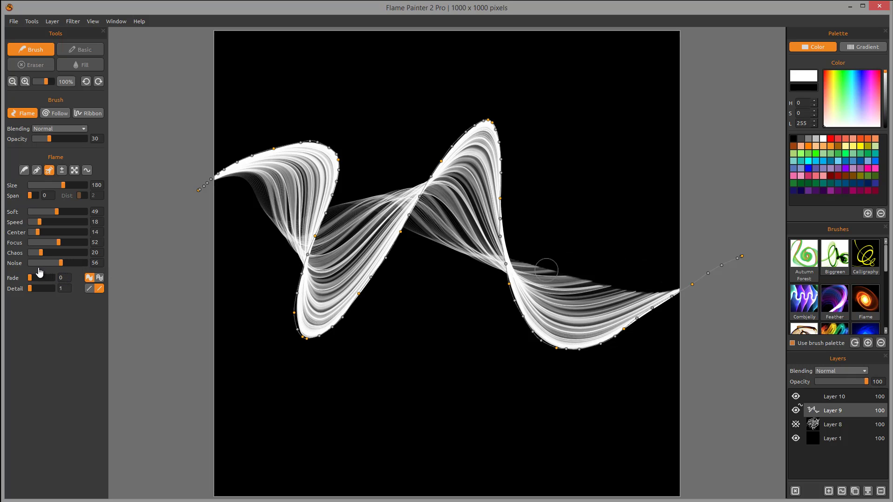
key("ctrl+y")
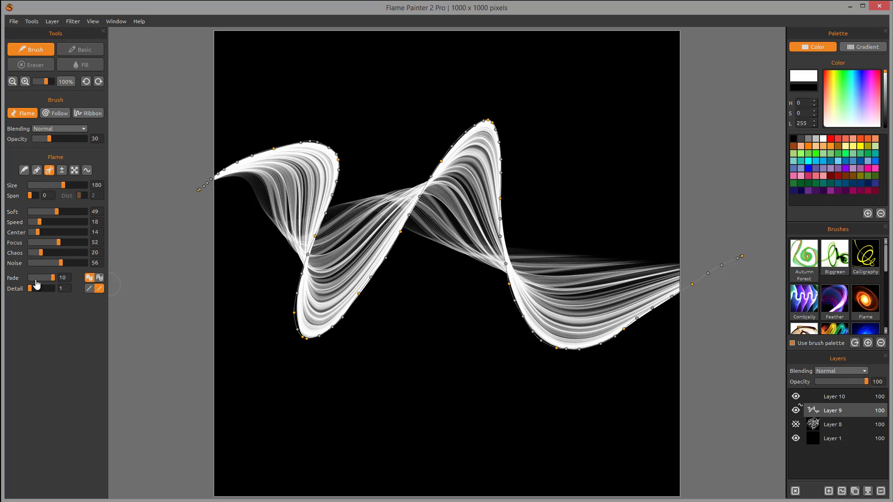
Set the Flame brush's Detail to 4, and try Normal AA before restoring Supersmooth AA
left_click_drag(45, 285, 53, 289)
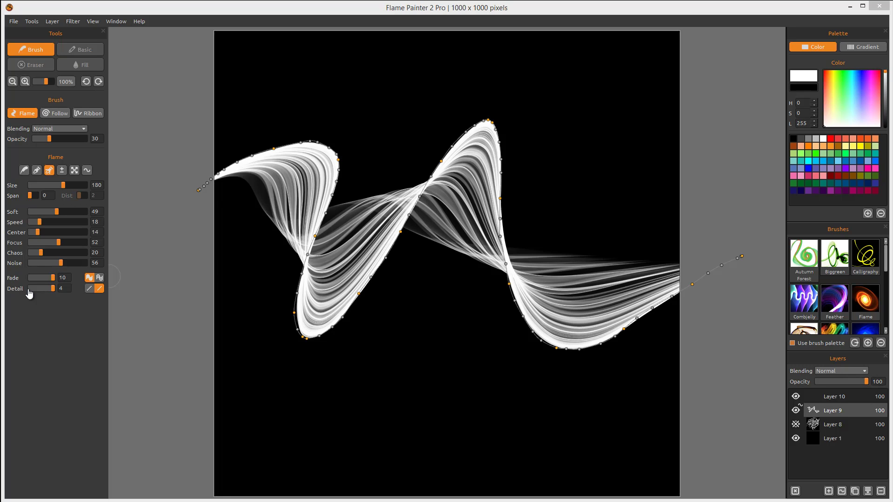
left_click(89, 289)
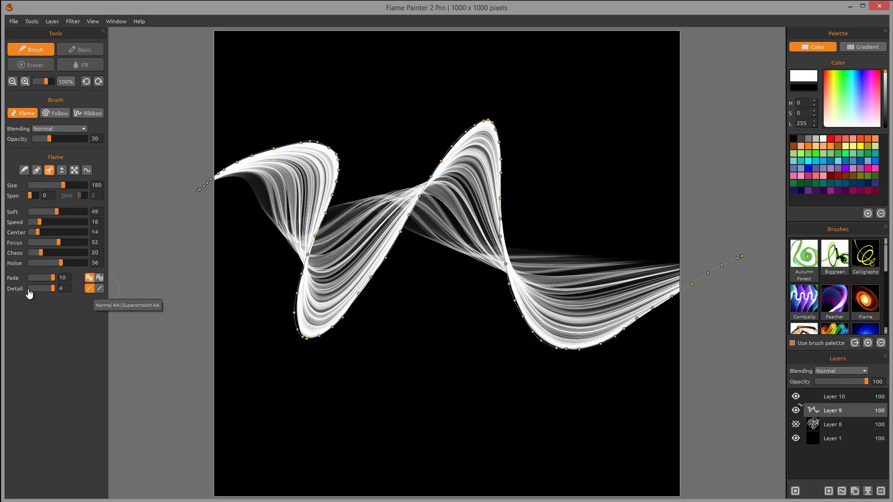
left_click(99, 289)
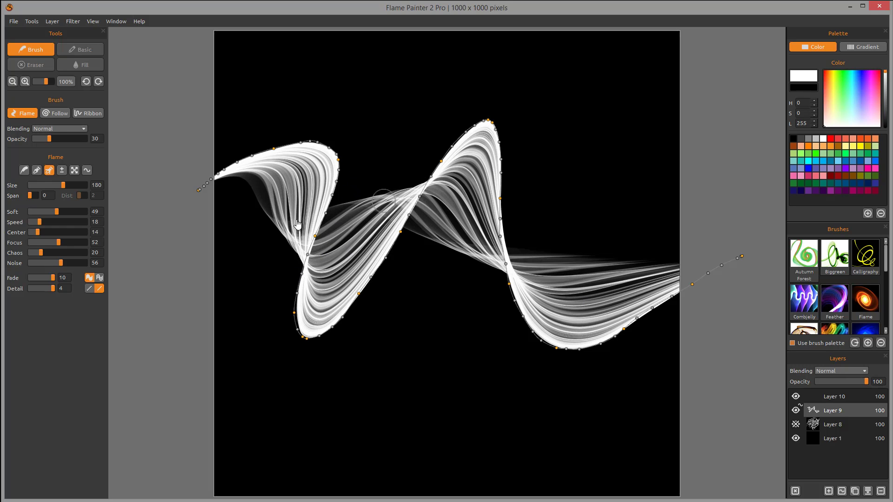
Examine the Flame stroke's line smoothness at 400% zoom, comparing Normal AA with Supersmooth AA, and return to 100% zoom with Supersmooth AA
scroll(477, 275, "up", 1)
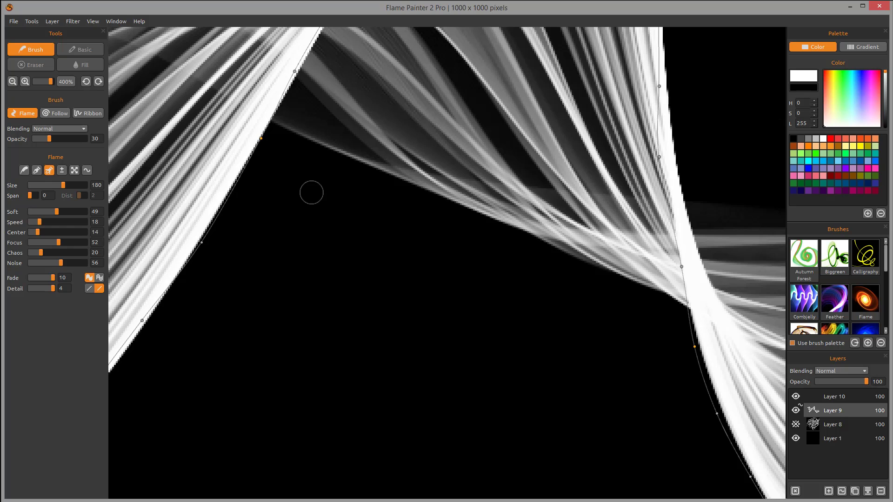
key("ctrl+0")
key("ctrl+0")
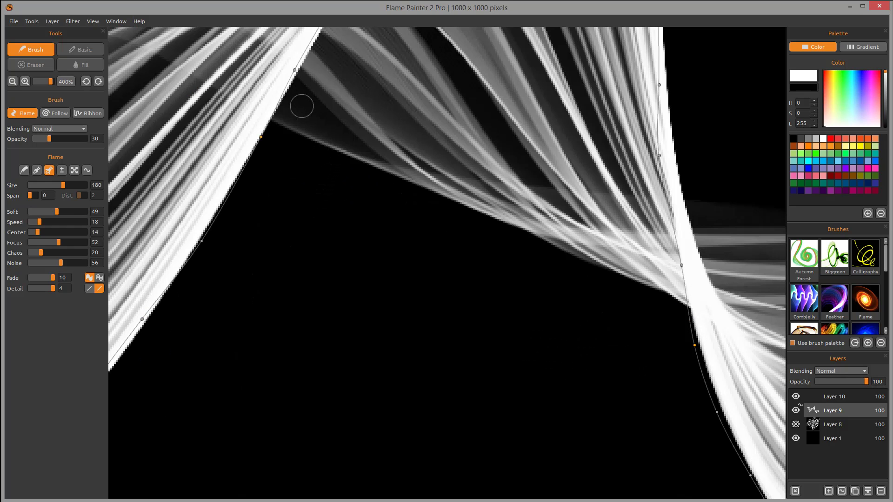
mouse_move(291, 99)
left_mouse_down()
mouse_move(443, 228)
mouse_move(642, 291)
mouse_move(643, 307)
left_mouse_up()
left_click(89, 288)
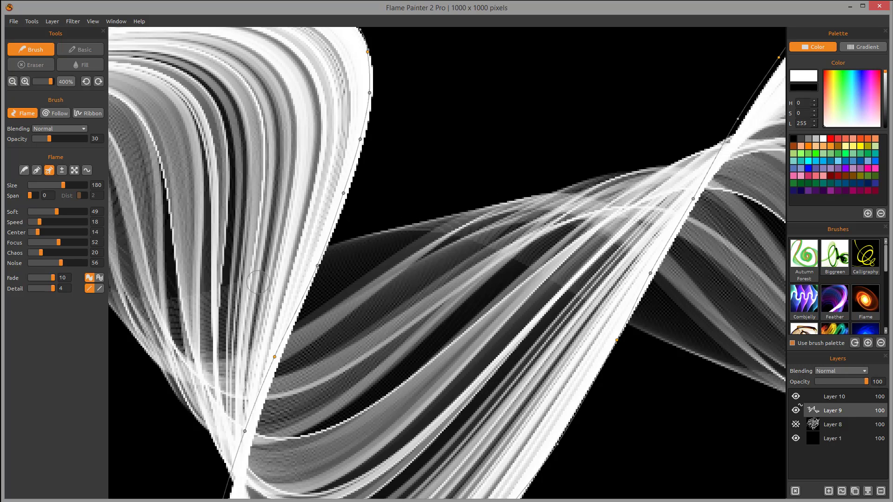
key("ctrl+z")
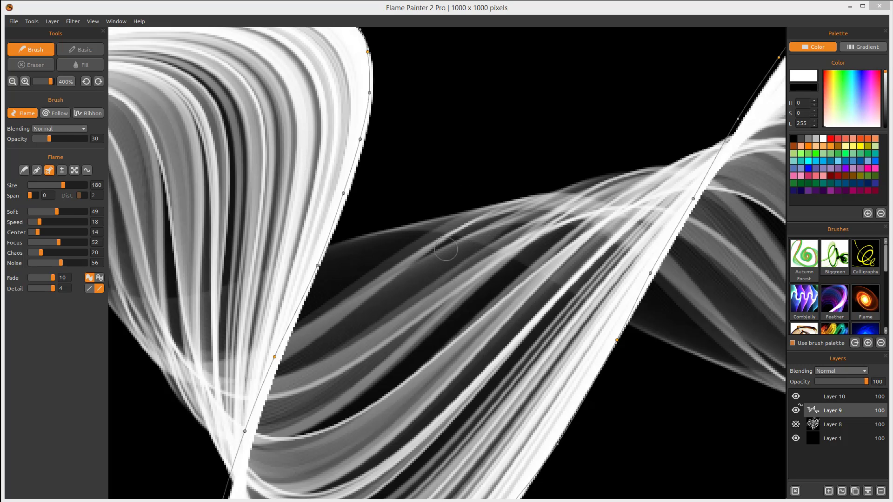
scroll(445, 250, "down", 6)
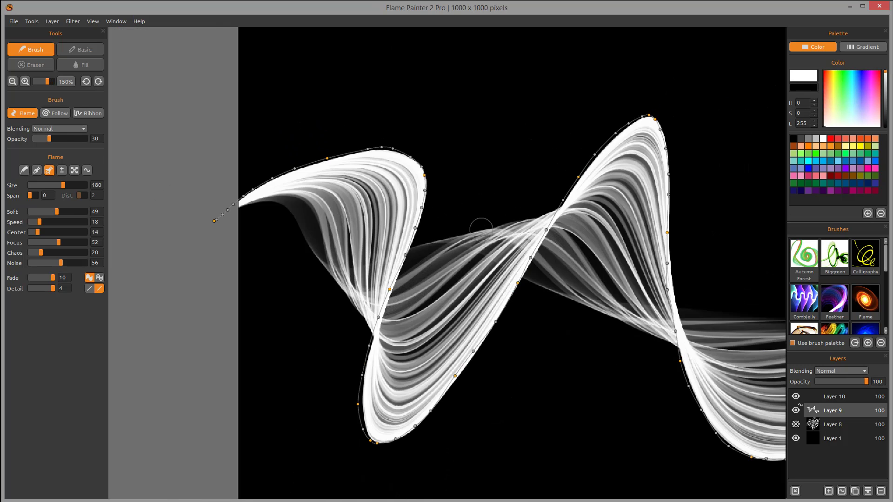
scroll(481, 228, "down", 2)
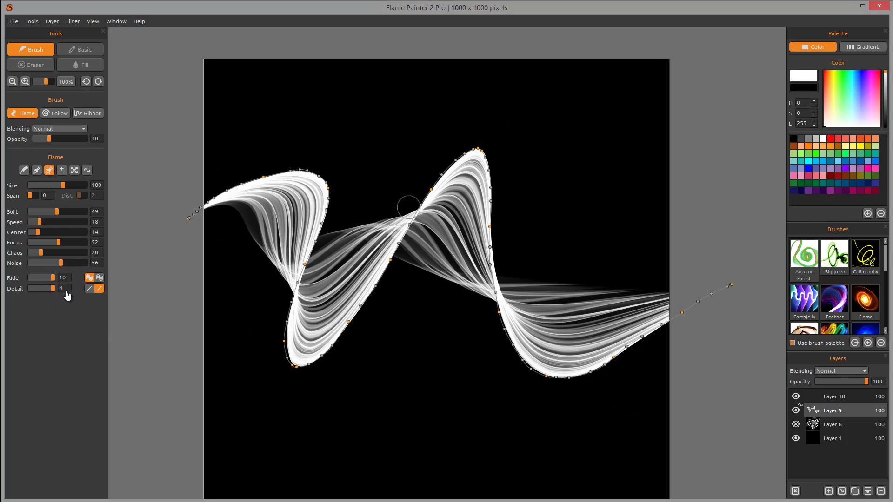